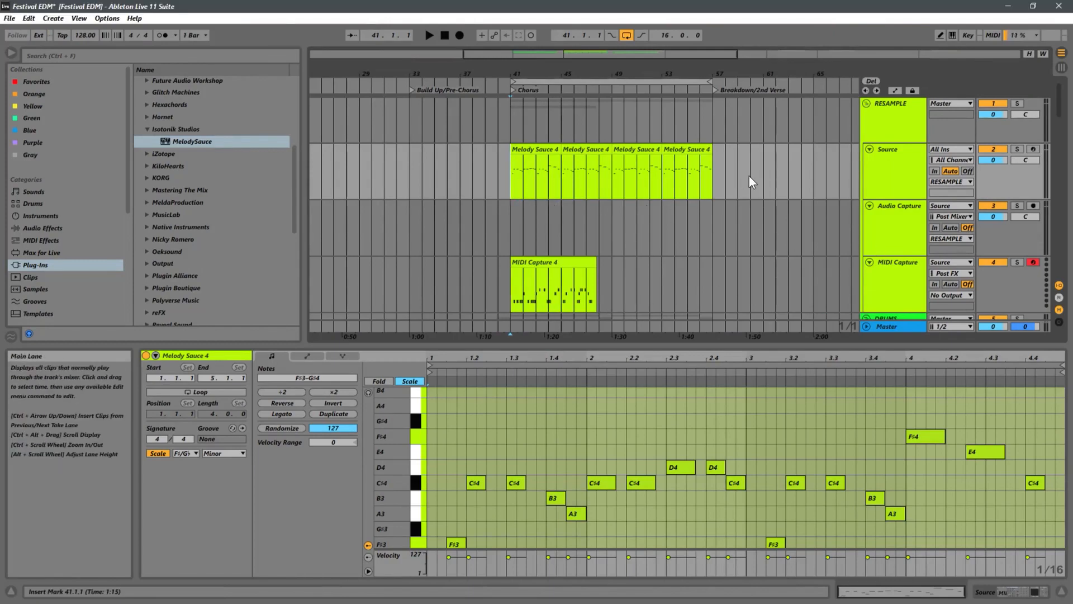
Play back the chorus from bar 41 to hear the Melody Sauce 4 clips on the Source track.
key("space")
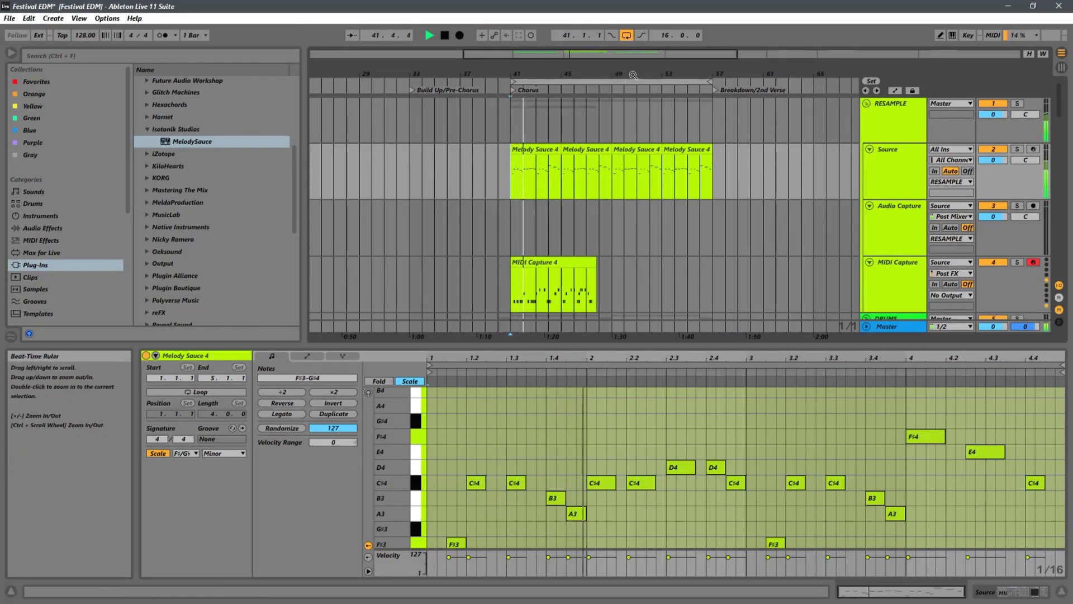
left_click_drag(632, 74, 632, 96)
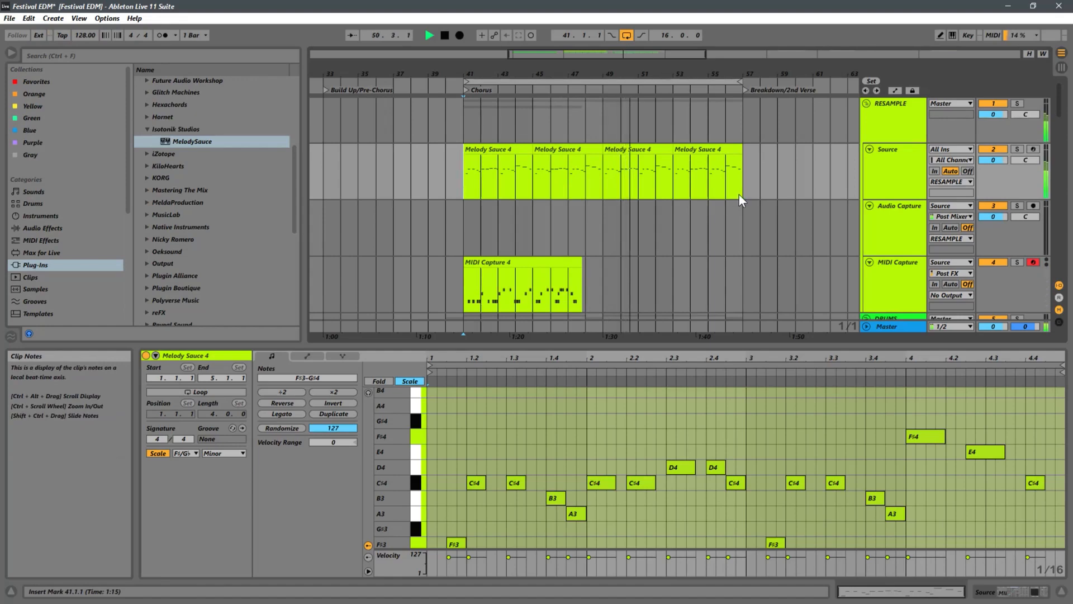
key("space")
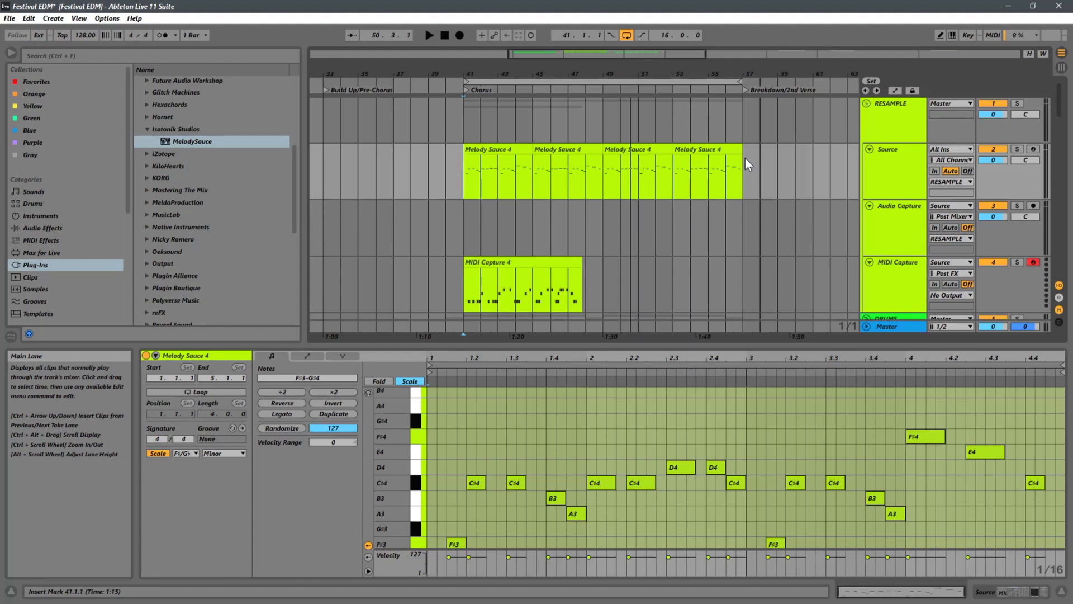
scroll(720, 180, "down", 2)
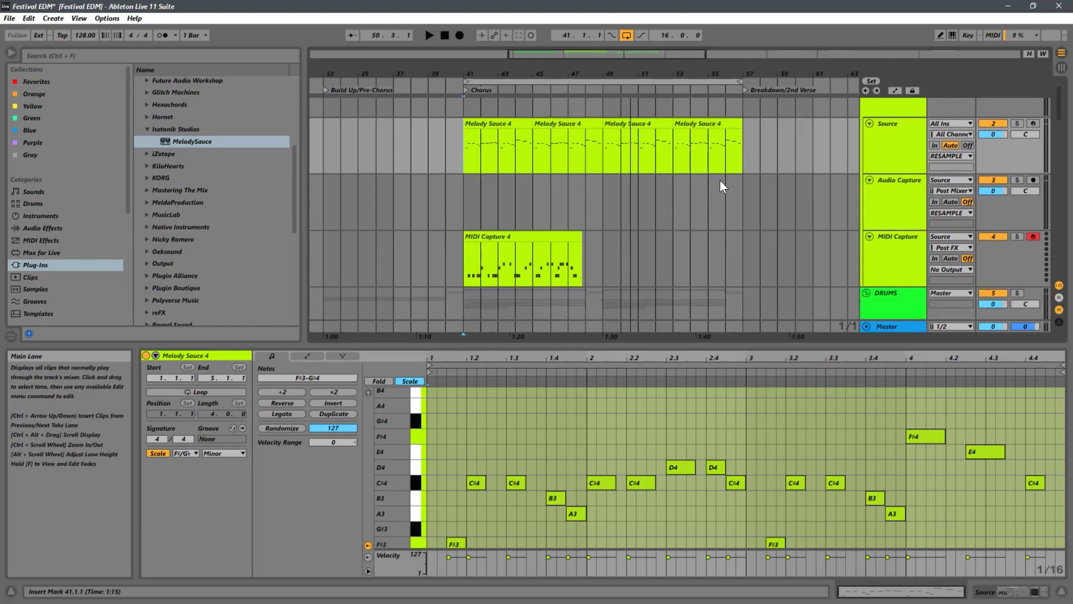
scroll(719, 180, "up", 2)
Examine the Source track's Nexus 3 instrument, including its trancegate, modulation and librarian pages, and close its window.
left_click(890, 170)
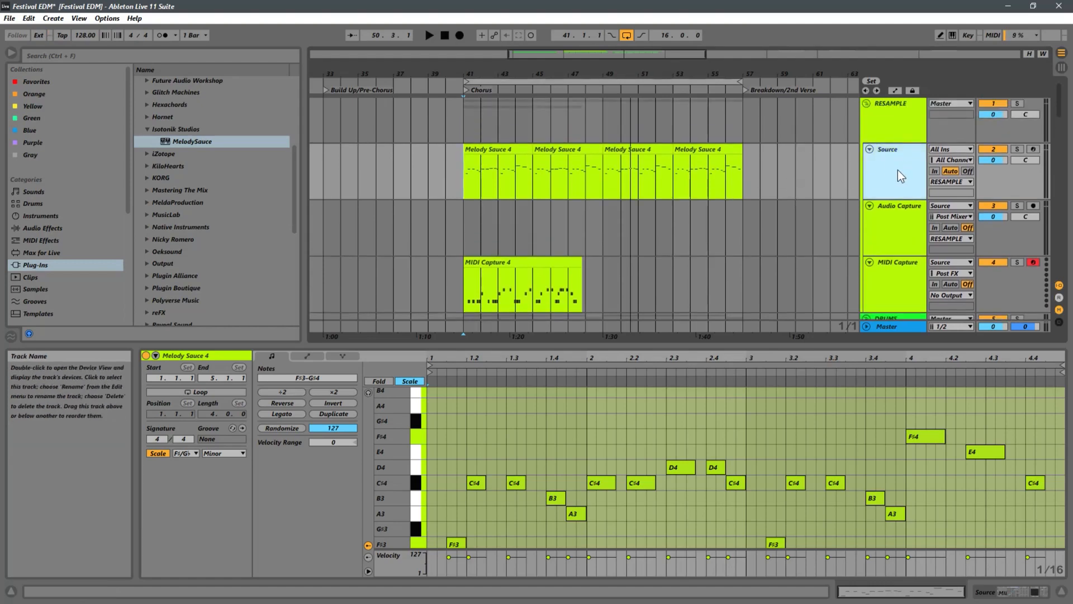
double_click(898, 170)
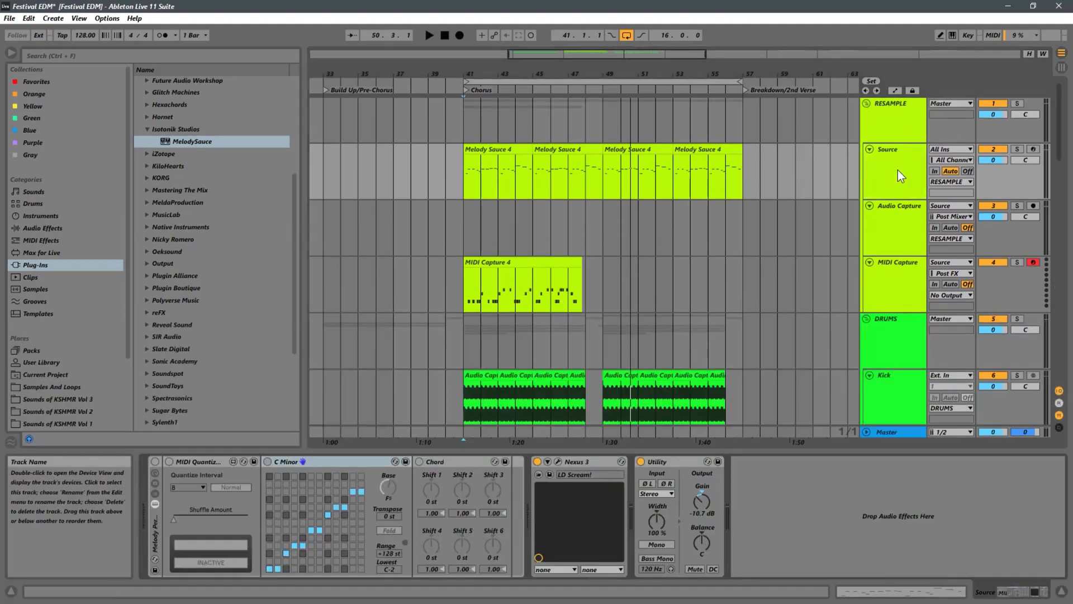
left_click(558, 461)
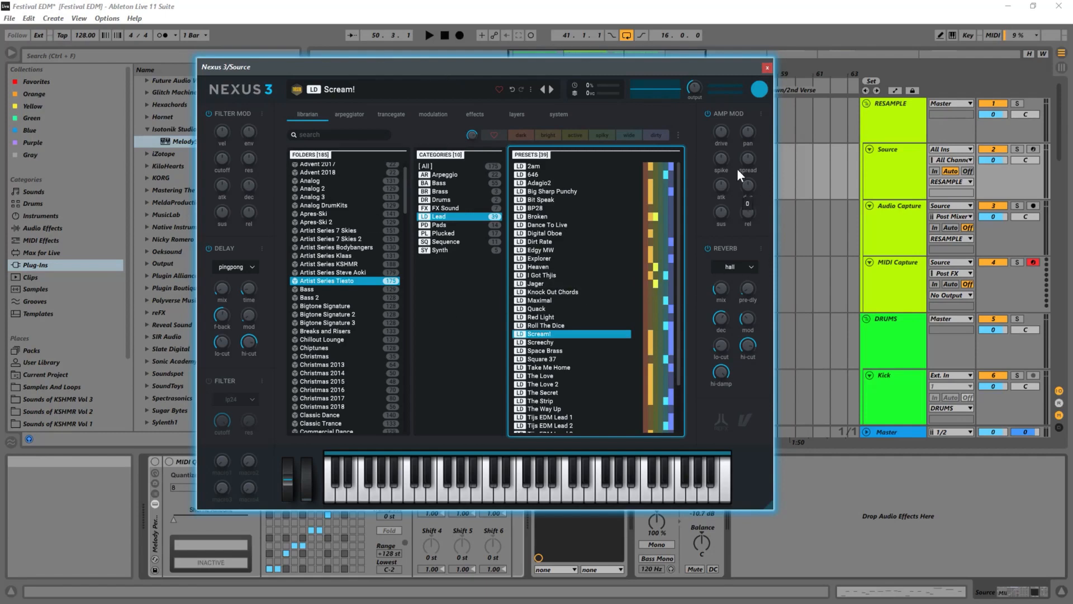
left_click(390, 118)
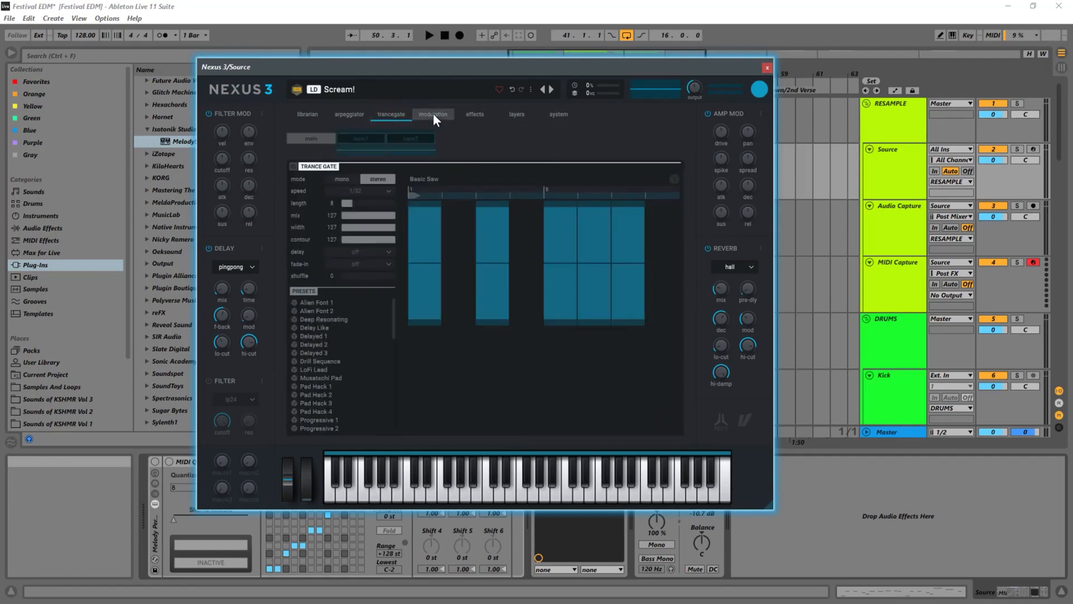
left_click(432, 113)
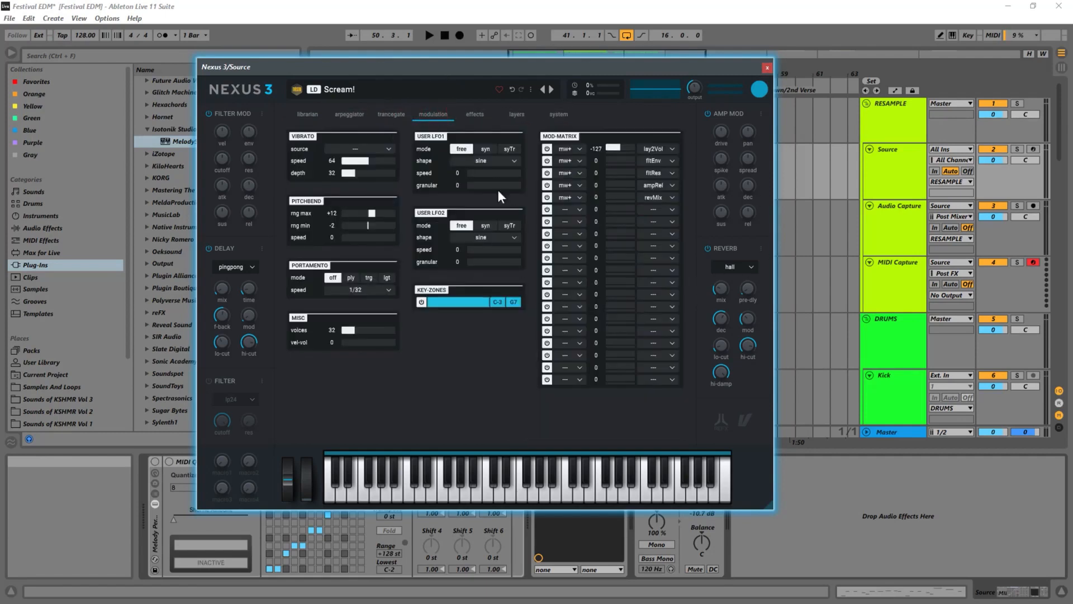
left_click(305, 113)
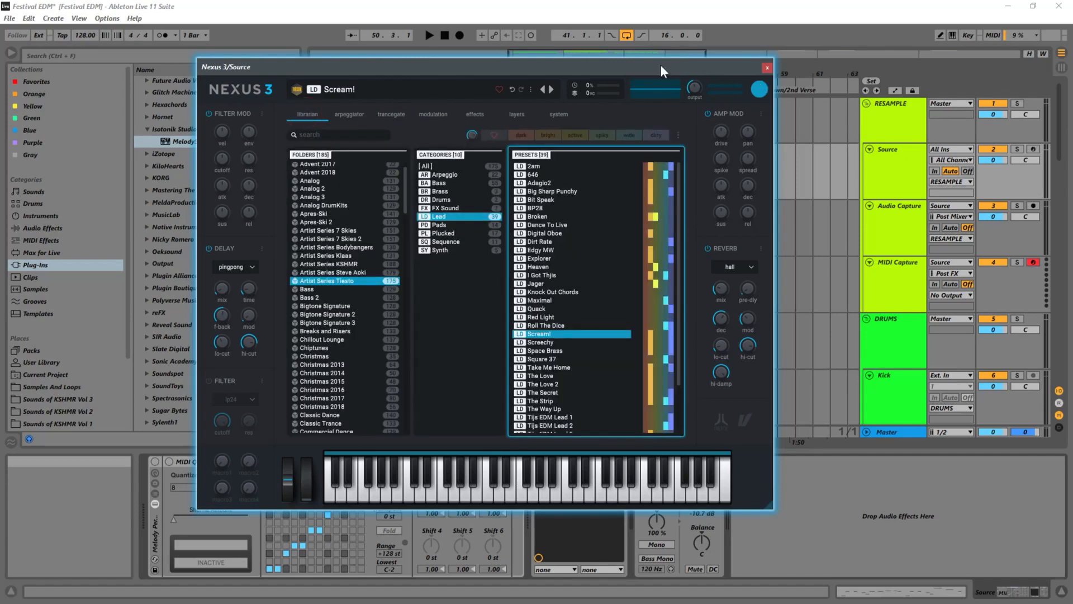
left_click(765, 67)
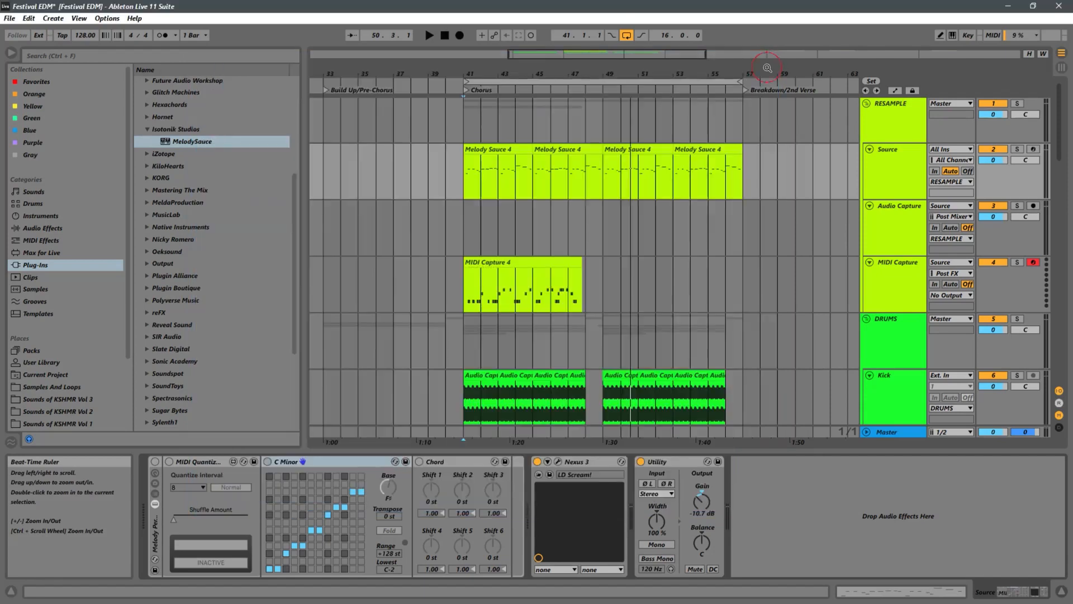
Fold the DRUMS group and select the Synths group inside MELODY.
left_click(912, 175)
scroll(742, 196, "down", 10)
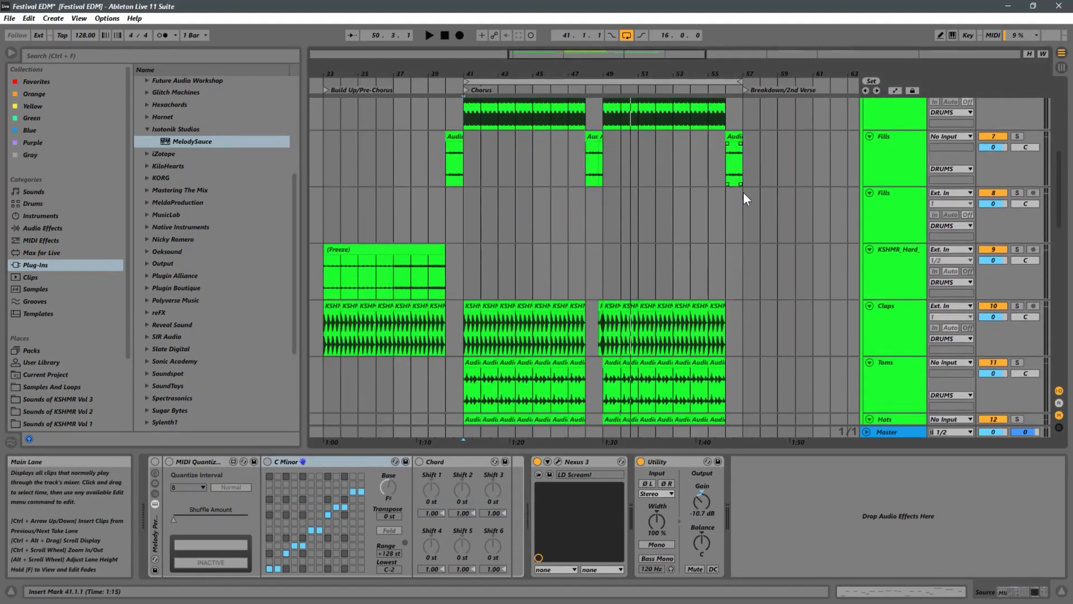
scroll(771, 190, "up", 2)
left_click(867, 162)
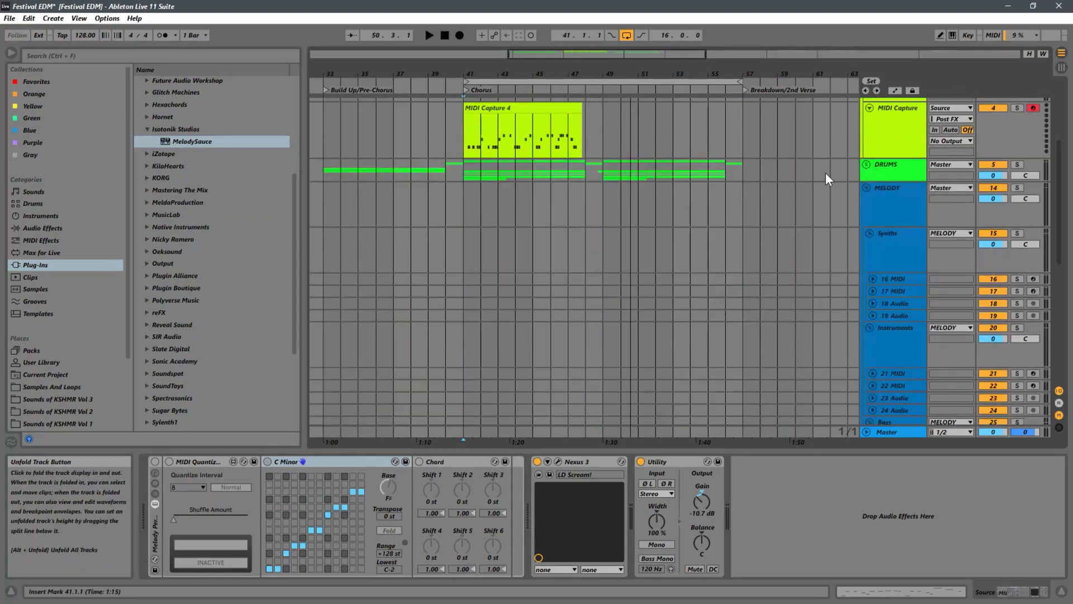
scroll(826, 173, "down", 1)
left_click(896, 210)
Consolidate the four Melody Sauce 4 clips on the Source track into one clip and clear its name.
scroll(904, 243, "up", 5)
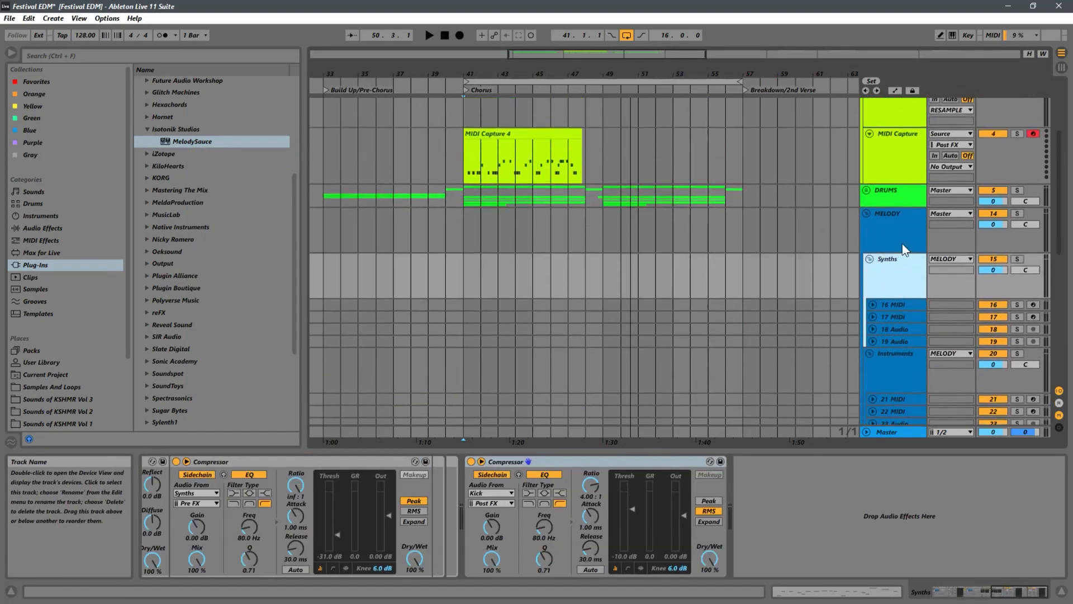
scroll(902, 243, "up", 2)
left_click(729, 135)
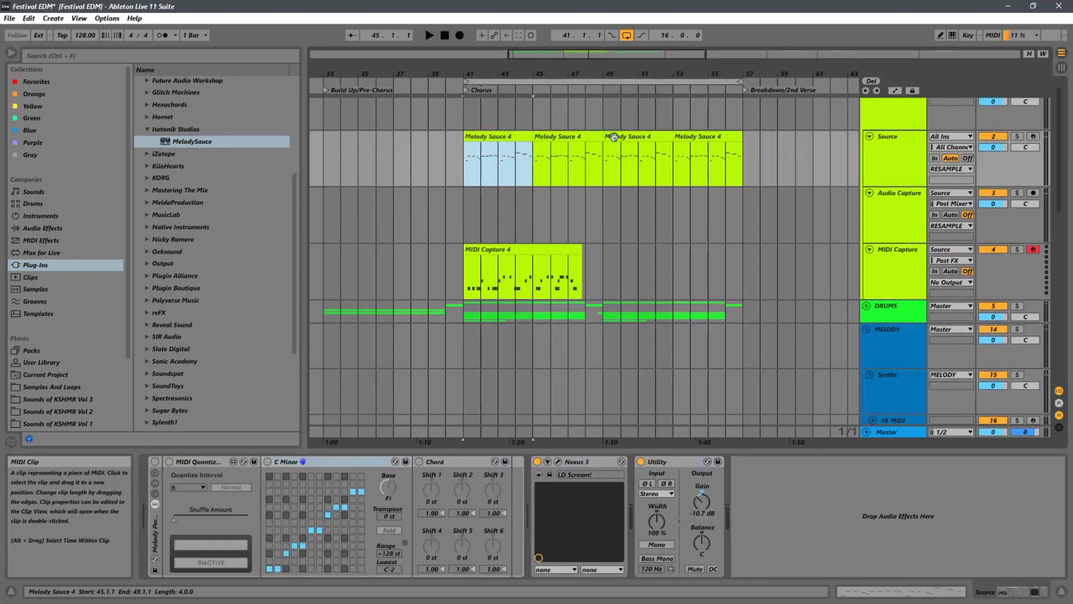
left_click(730, 135, "shift")
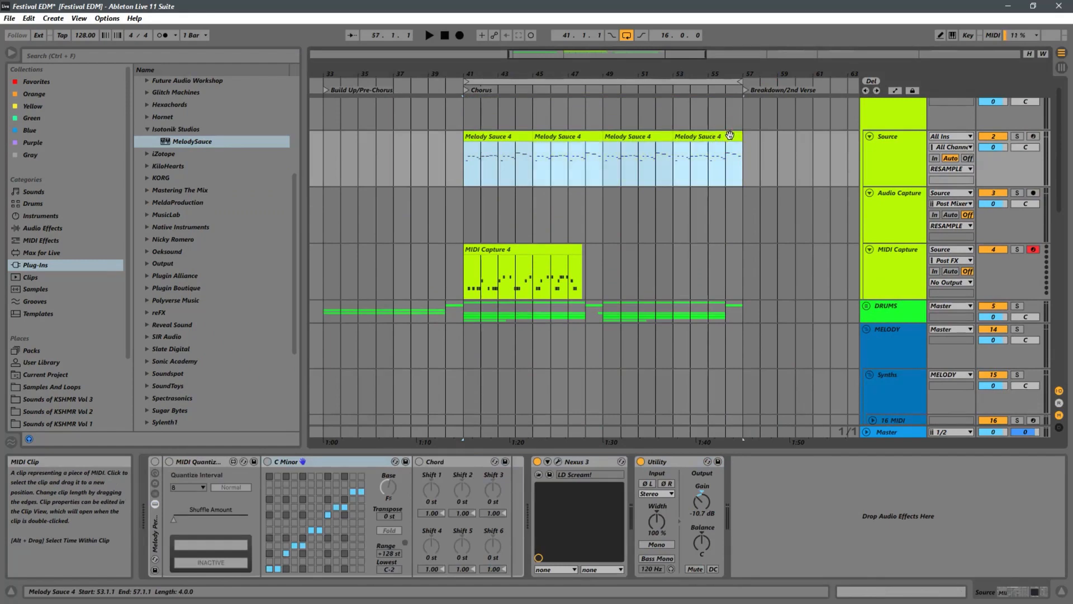
key("ctrl+j")
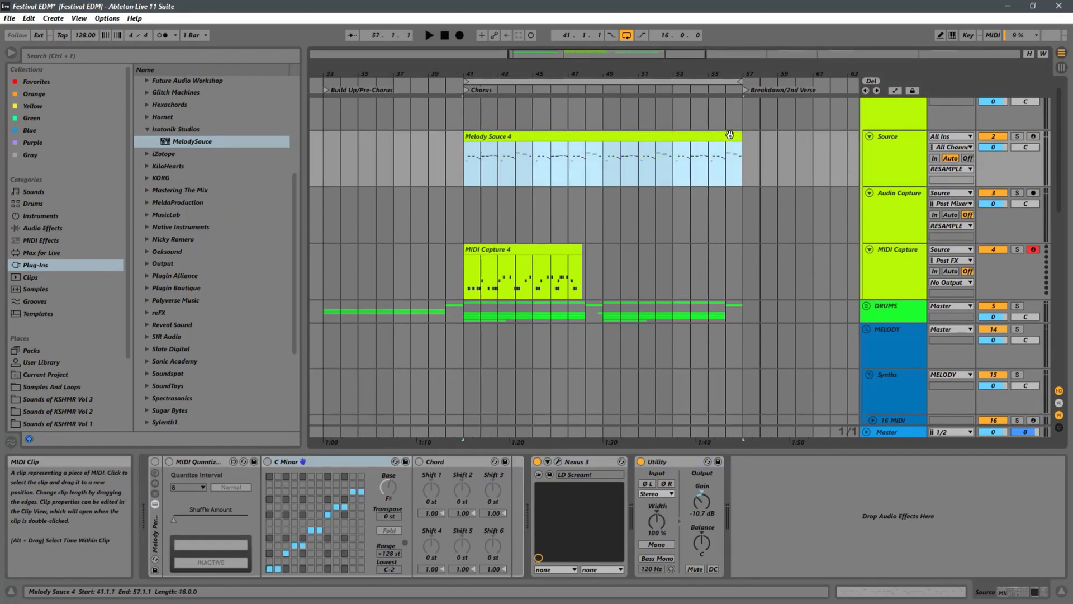
key("ctrl+r")
key("BackSpace")
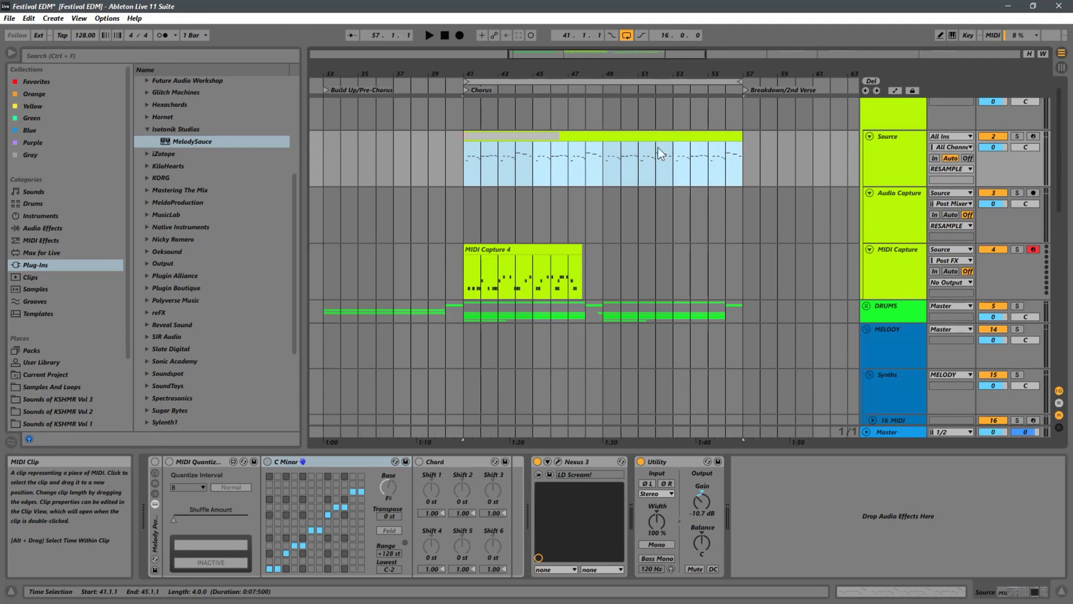
key("Return")
Move the consolidated melody clip from the Source track to the 16 MIDI track in the Synths group and unfold that track.
scroll(651, 136, "down", 1)
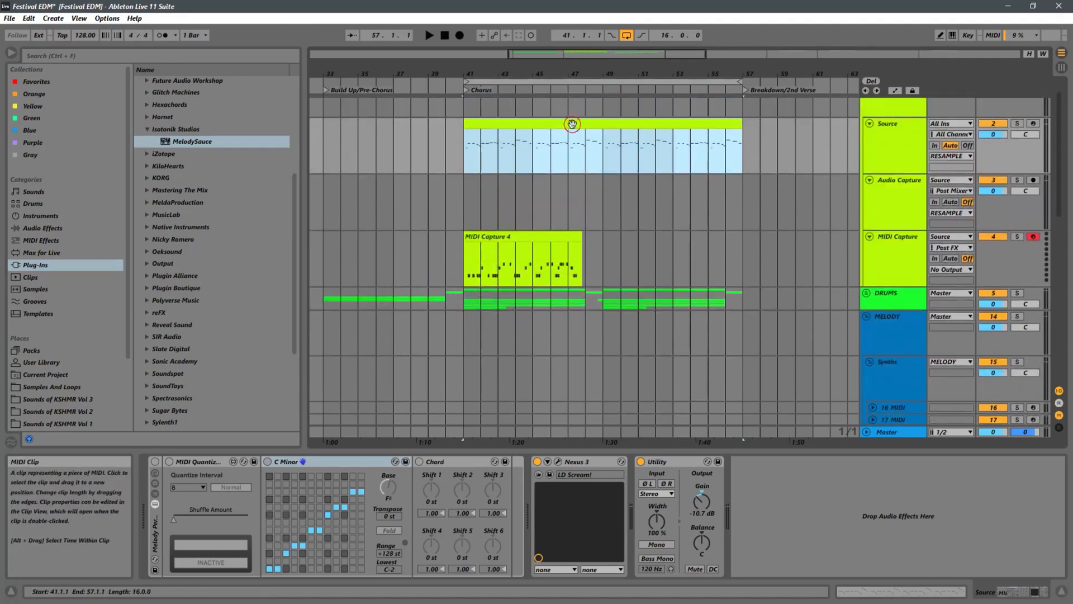
left_click_drag(570, 121, 566, 410)
left_click(883, 144)
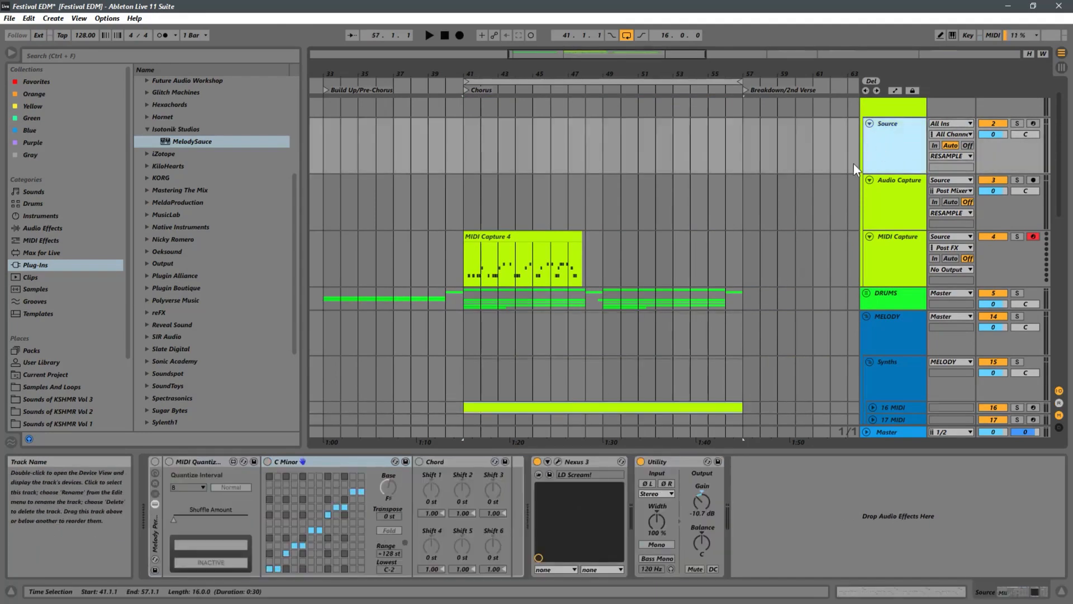
scroll(852, 165, "up", 2)
scroll(852, 166, "down", 3)
left_click(576, 461)
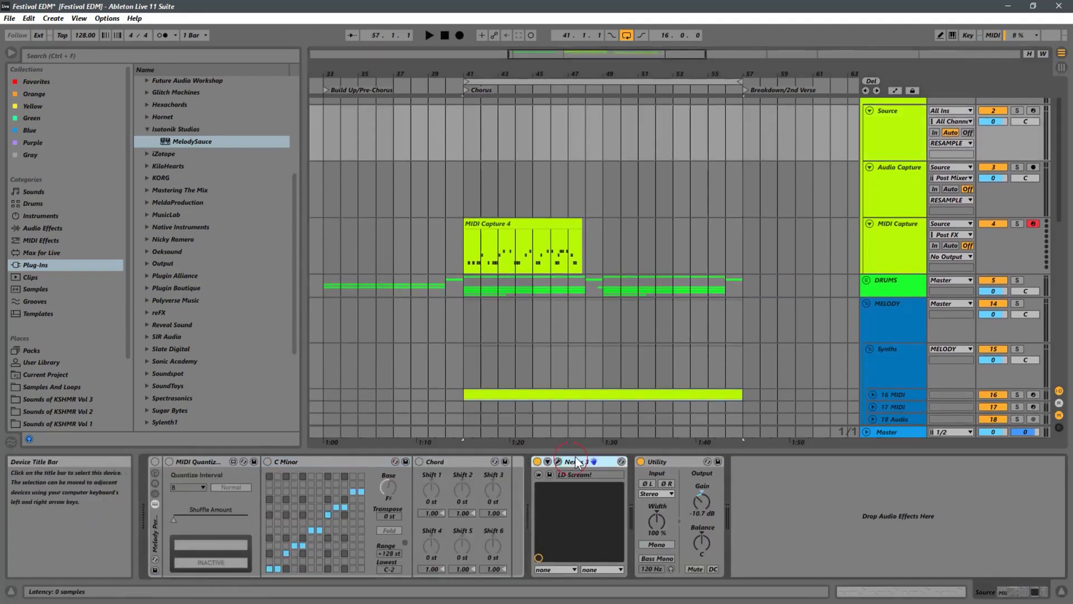
scroll(643, 413, "down", 3)
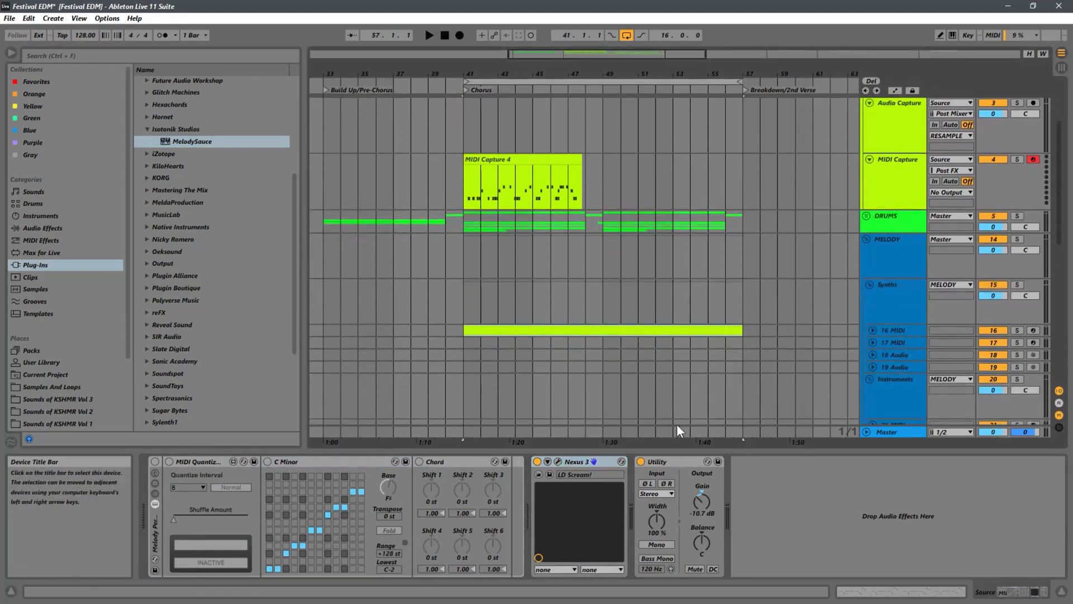
left_click(872, 330)
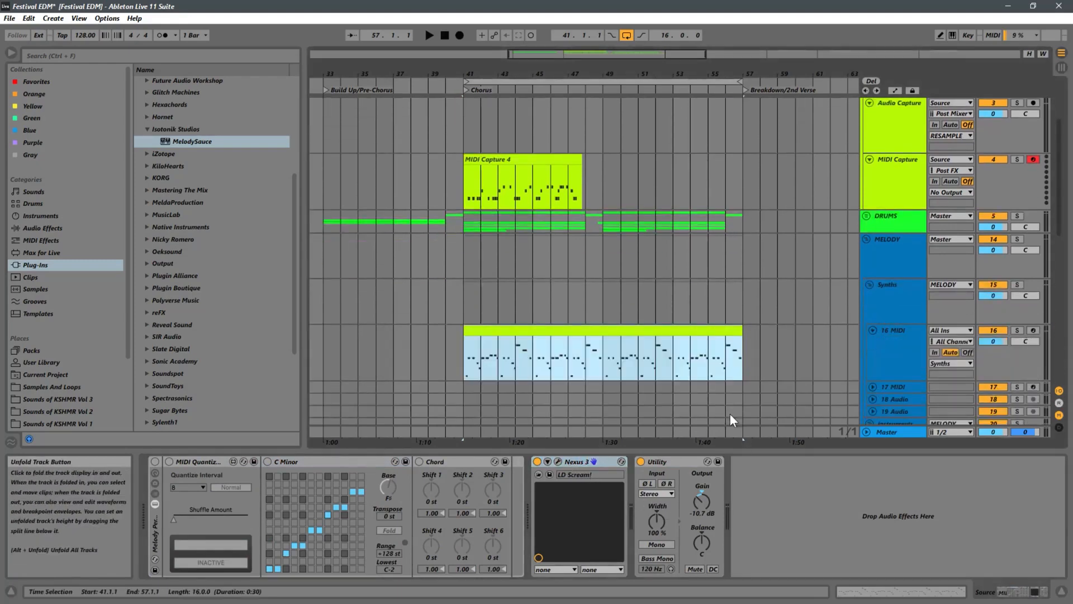
Move the Nexus 3 instrument from the Source track to the 16 MIDI track, ahead of its Audio Effect Rack.
left_click(588, 464)
left_click_drag(892, 352, 169, 506)
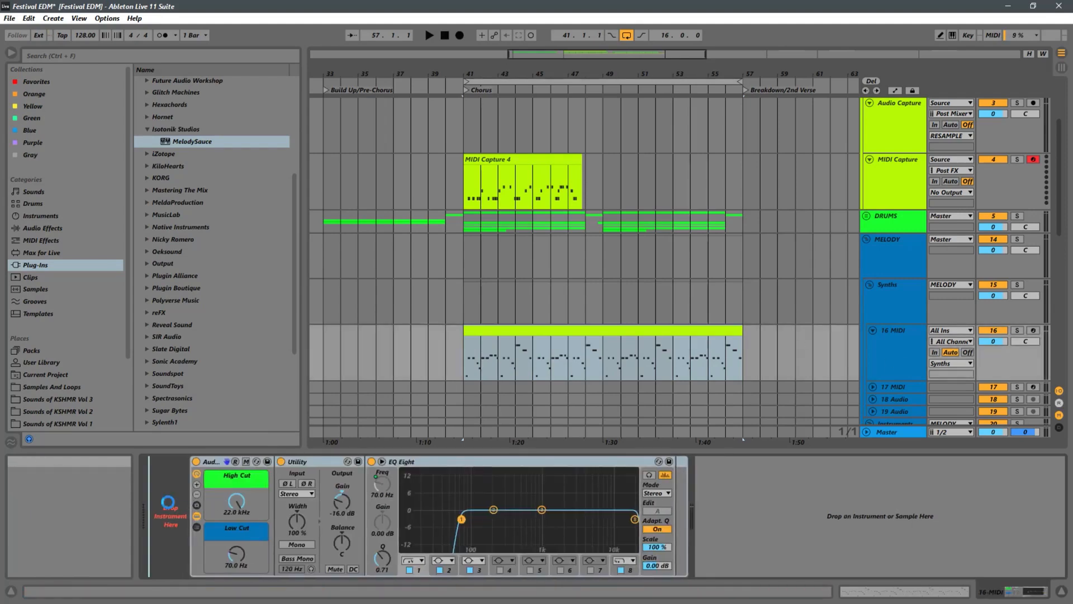
left_click(466, 364)
Examine the Synths group's effect chain, including the Mid and Side chains, the Reverb and the sidechained Compressors.
left_click(900, 319)
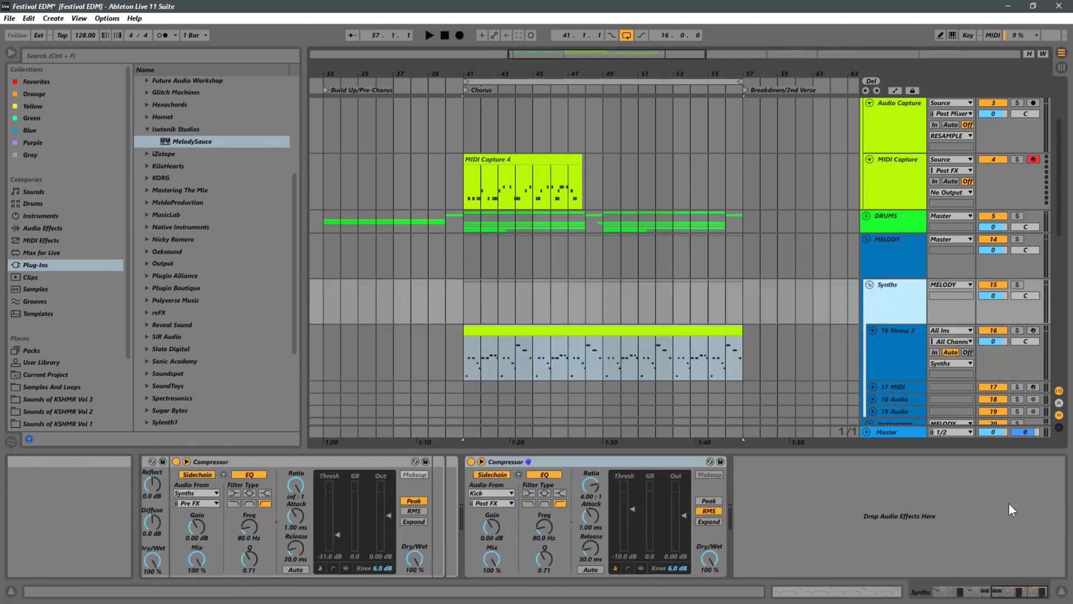
left_click(971, 525)
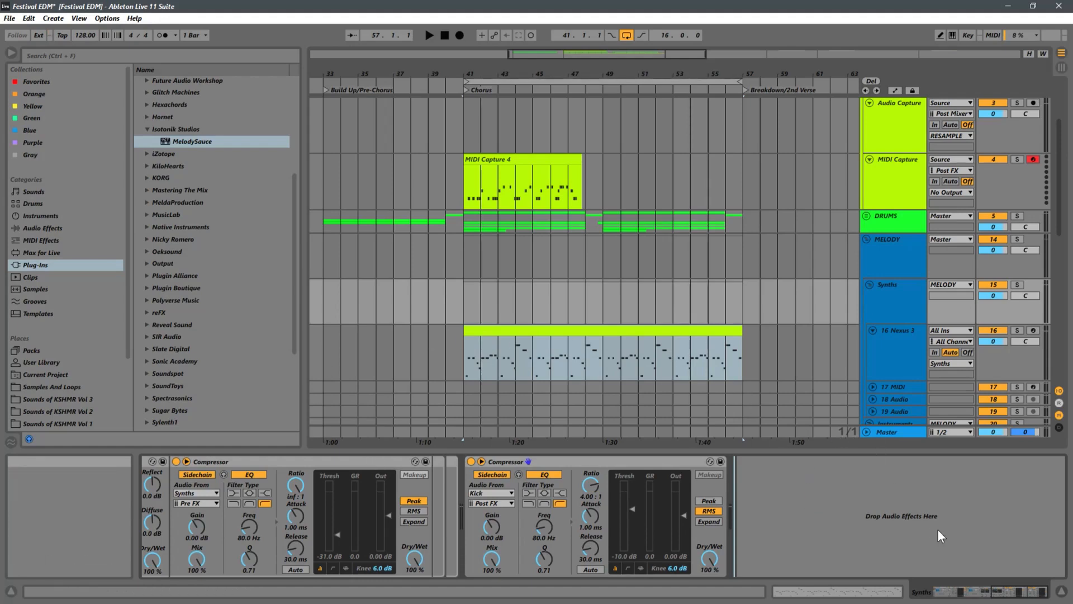
scroll(785, 501, "up", 5)
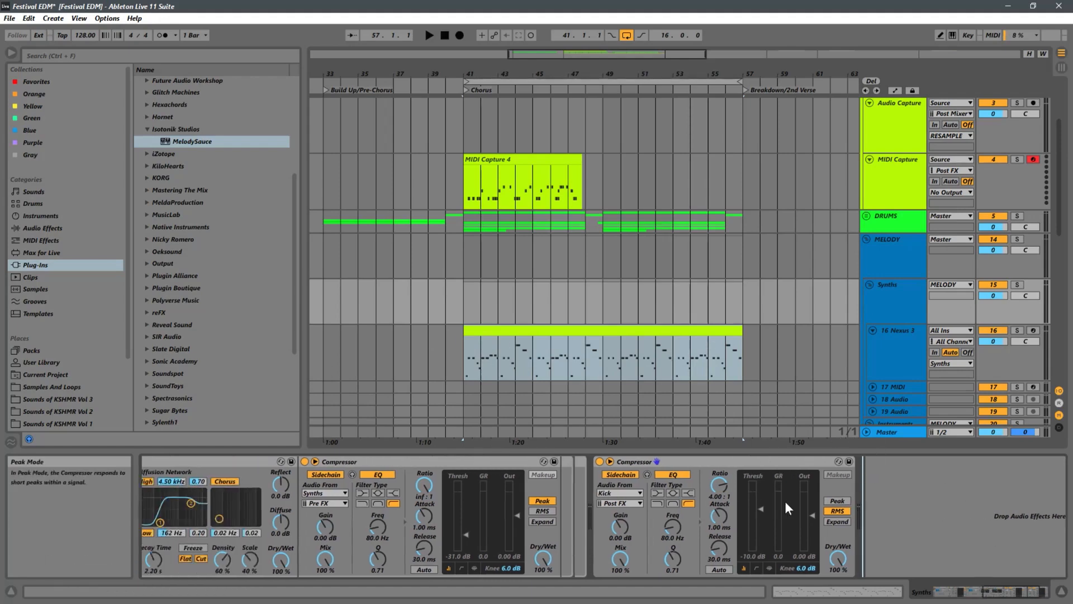
scroll(785, 501, "up", 10)
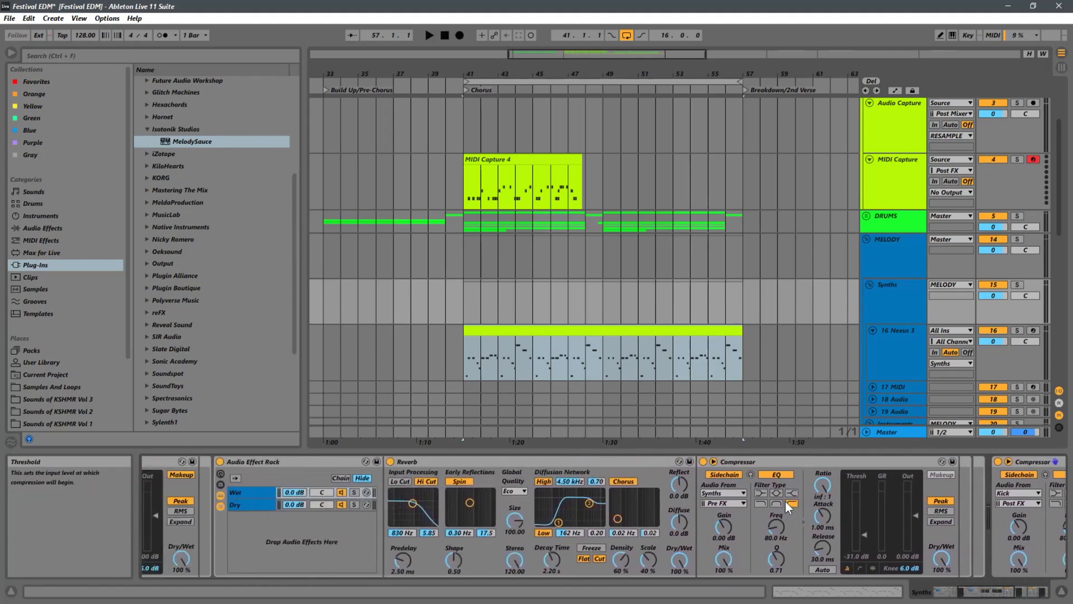
scroll(785, 501, "up", 5)
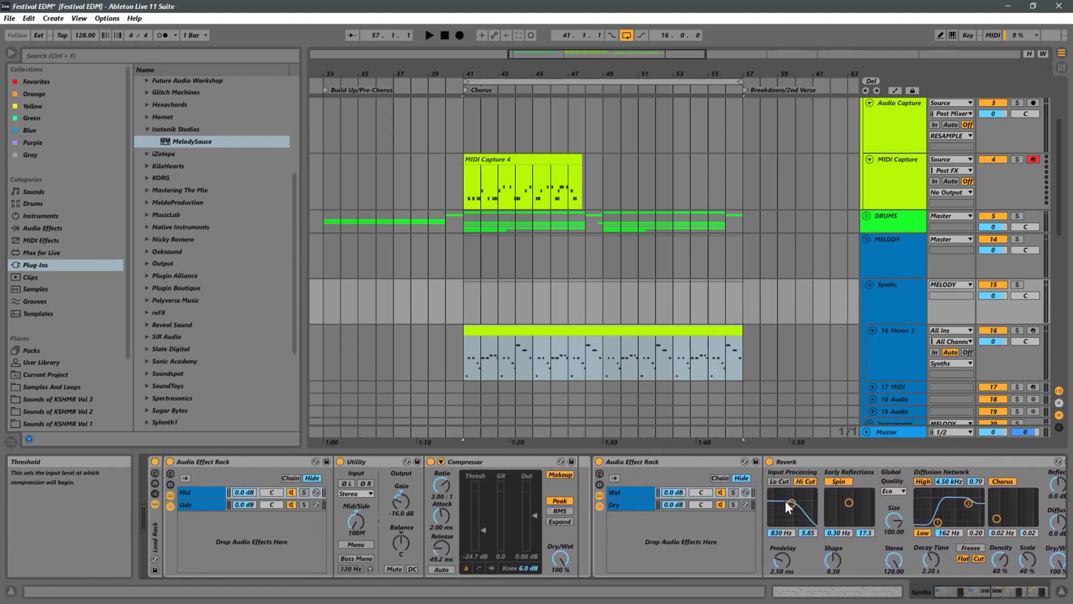
double_click(200, 494)
double_click(200, 494)
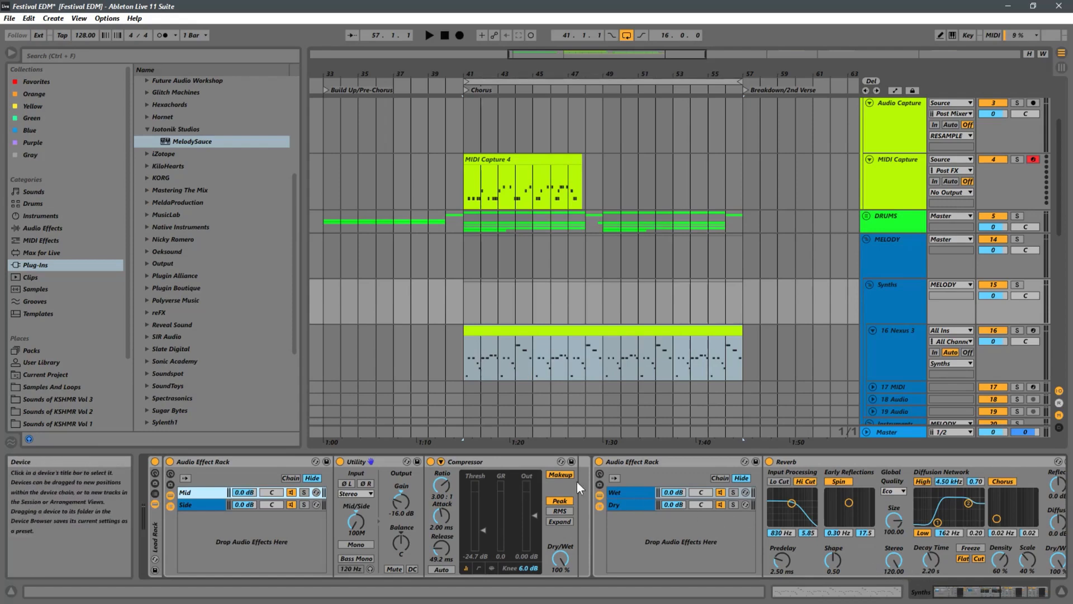
left_click(185, 503)
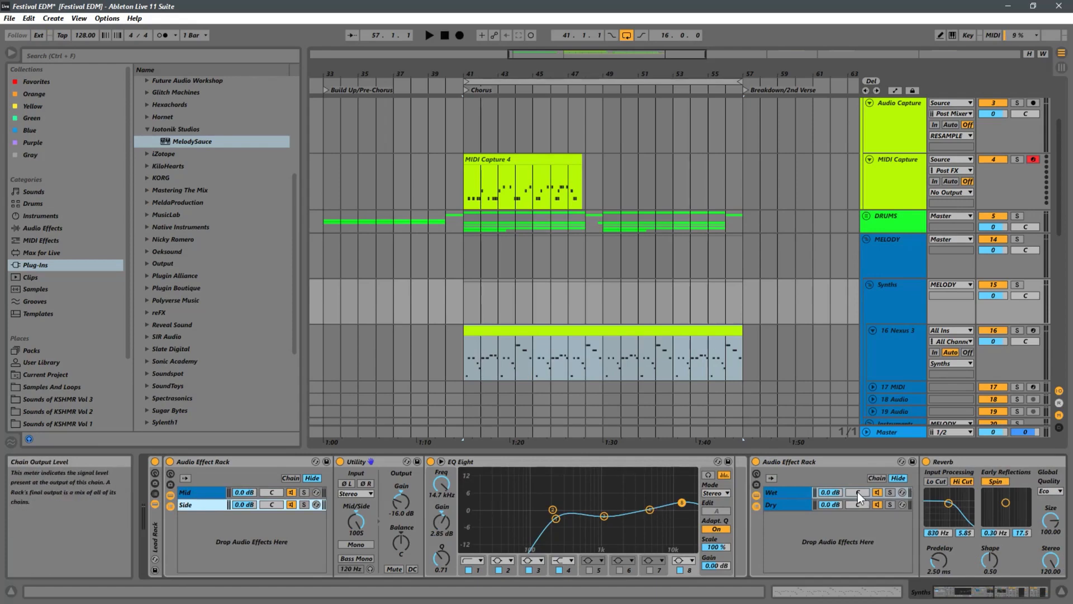
scroll(841, 527, "right", 5)
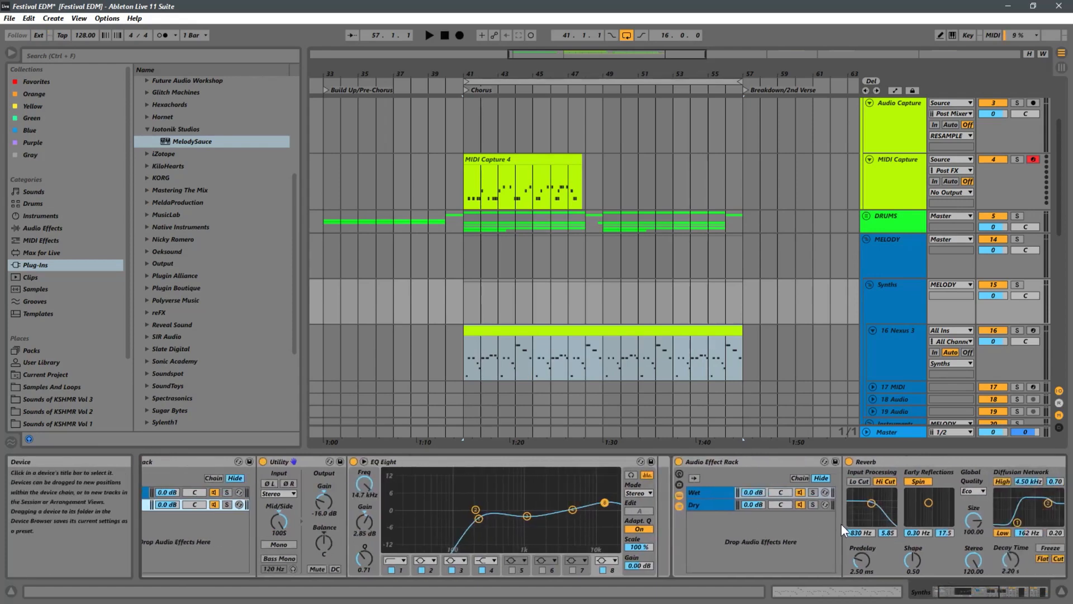
scroll(845, 525, "right", 5)
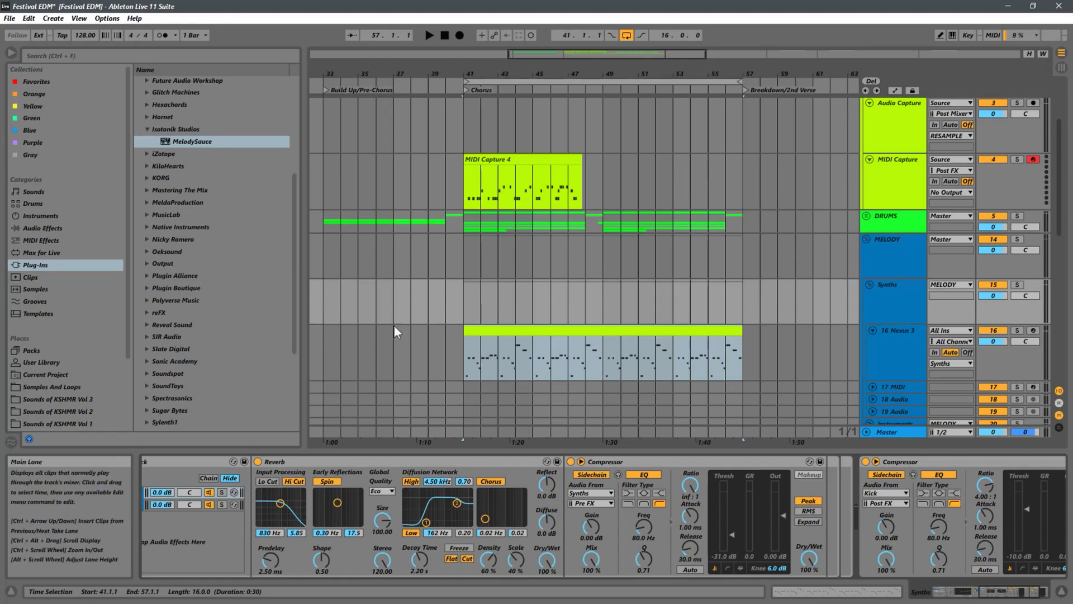
Play the chorus from bar 41 to hear the Nexus 3 melody through the Synths group's effects.
left_click(465, 361)
key("space")
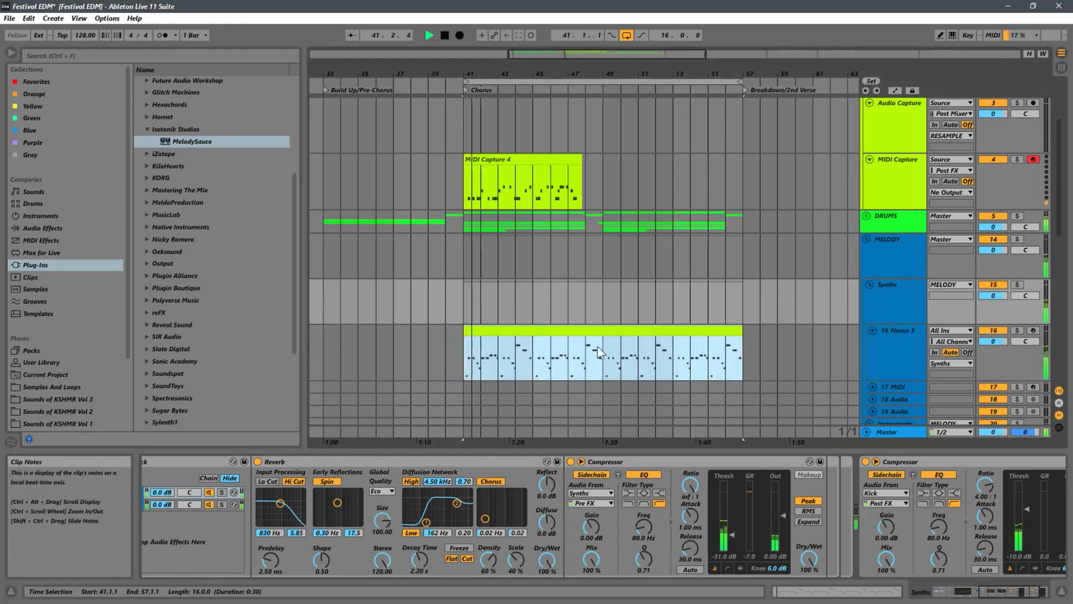
scroll(775, 280, "up", 4)
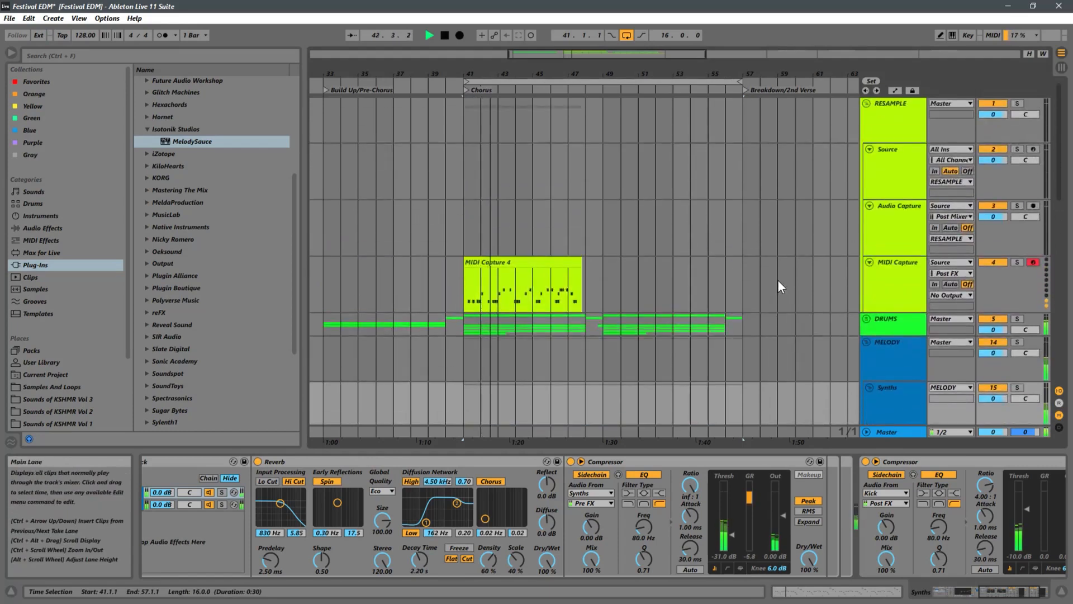
Examine the device chains of the 16 Nexus 3 track, the MELODY group and the Synths group with playback stopped.
scroll(781, 287, "down", 5)
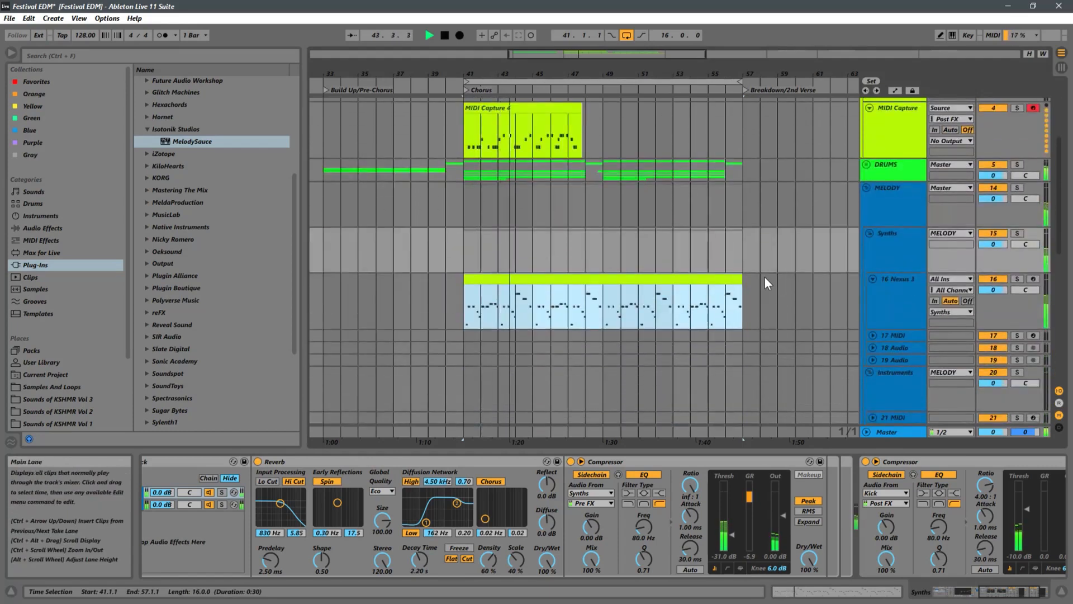
left_click(891, 297)
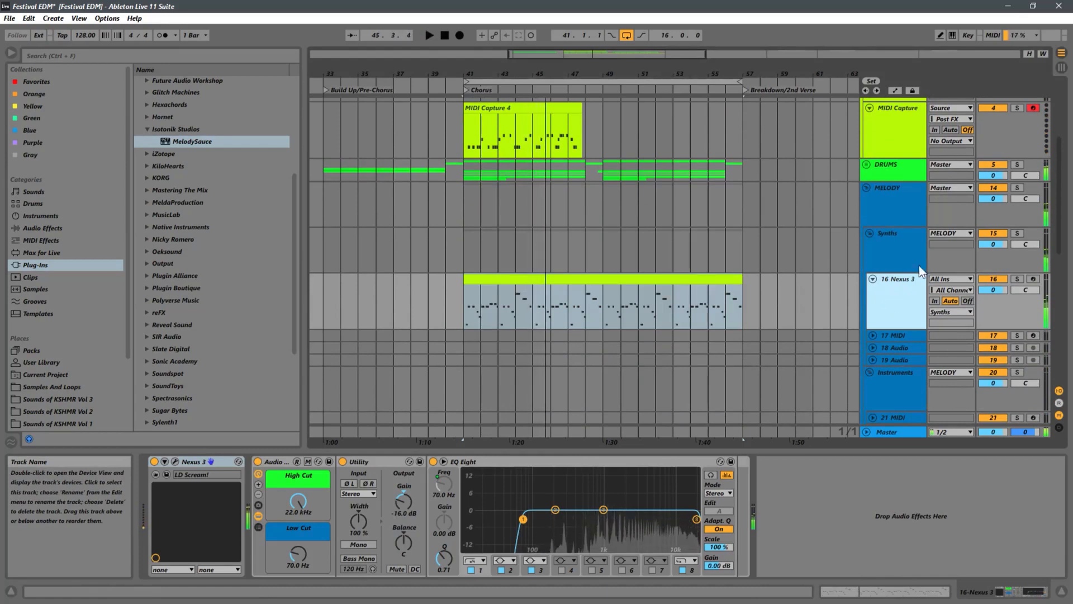
left_click(891, 199)
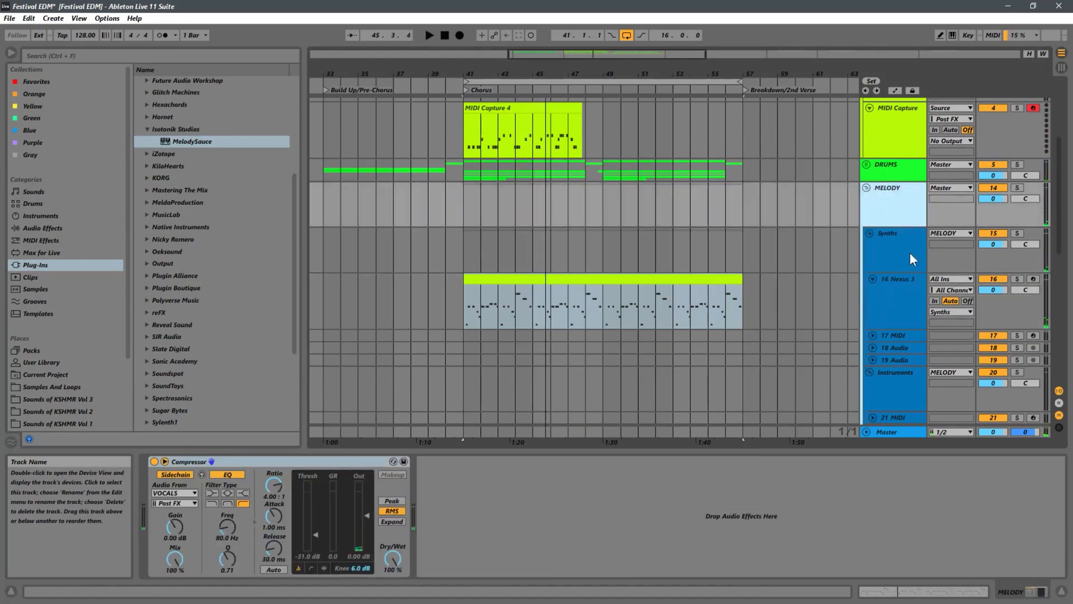
left_click(897, 259)
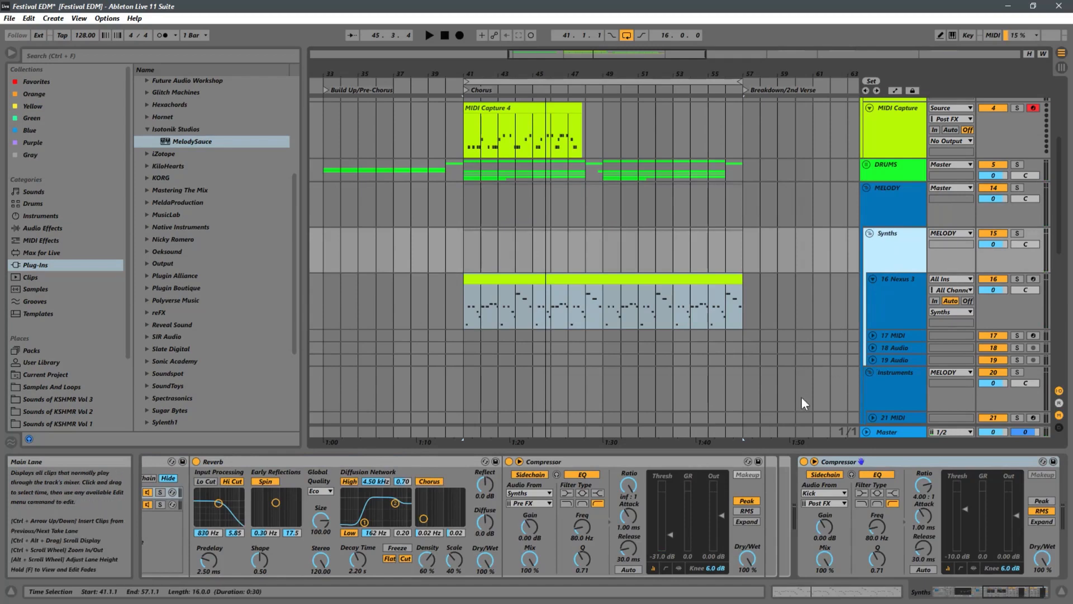
left_click(678, 480)
scroll(679, 479, "up", 10)
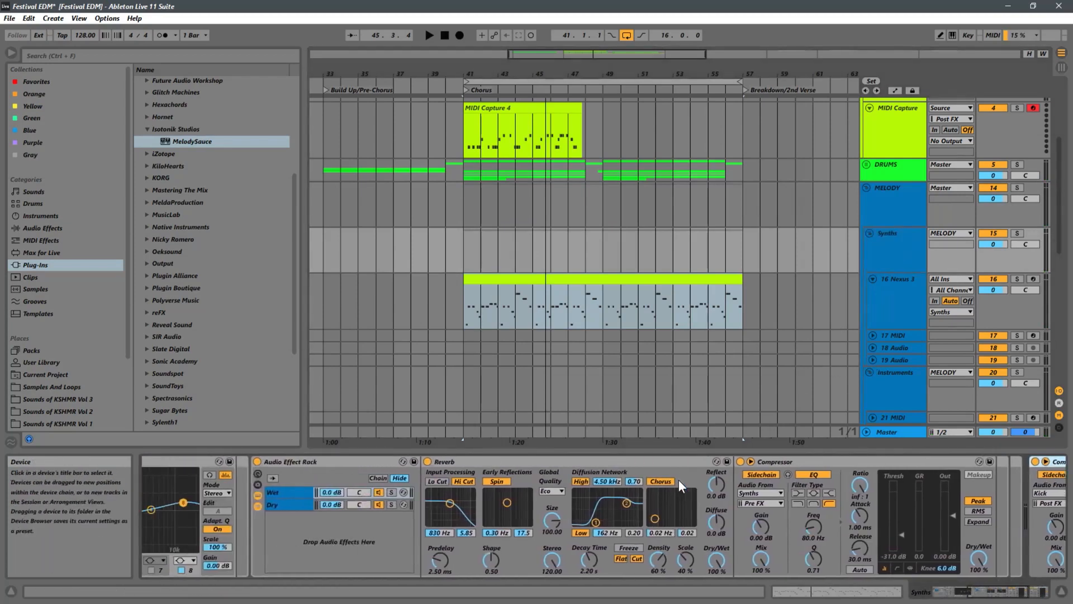
scroll(679, 479, "up", 10)
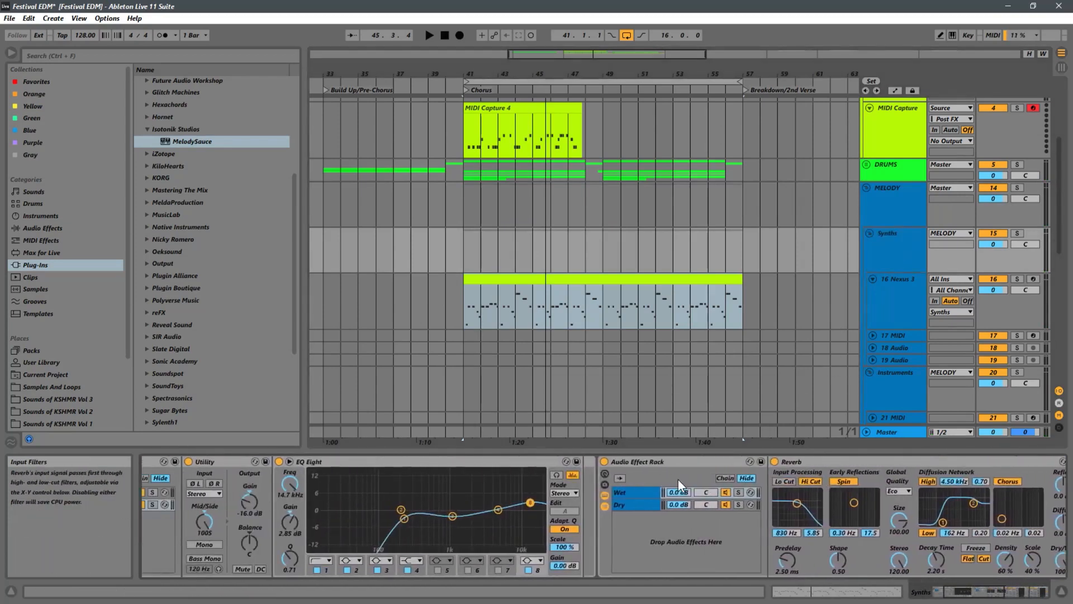
Play the chorus from bar 41 while reviewing the 16 Nexus 3 devices and the Synths group's effects.
key("space")
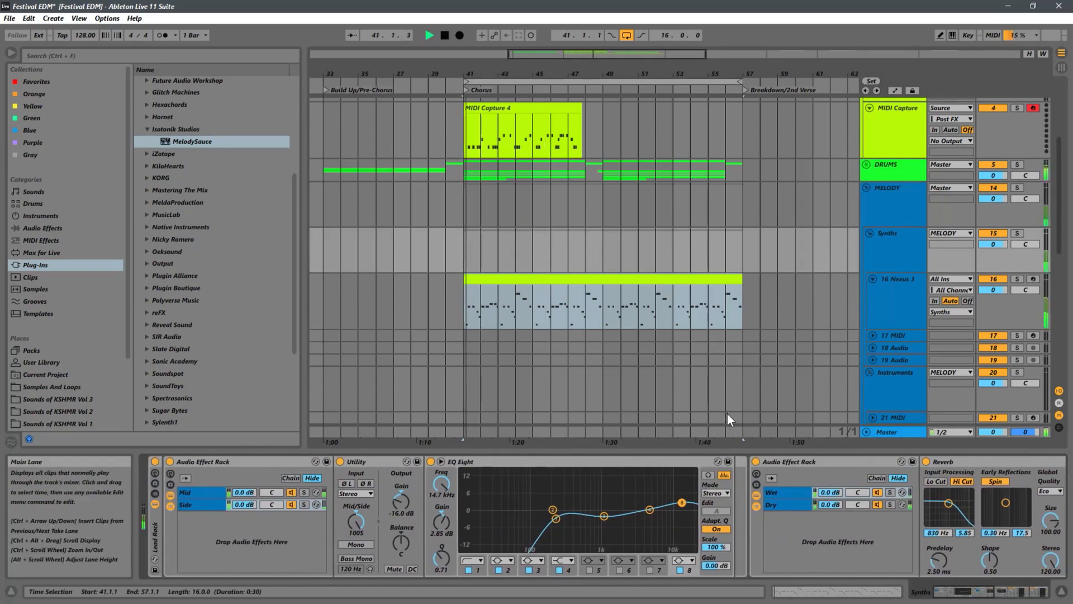
left_click(887, 307)
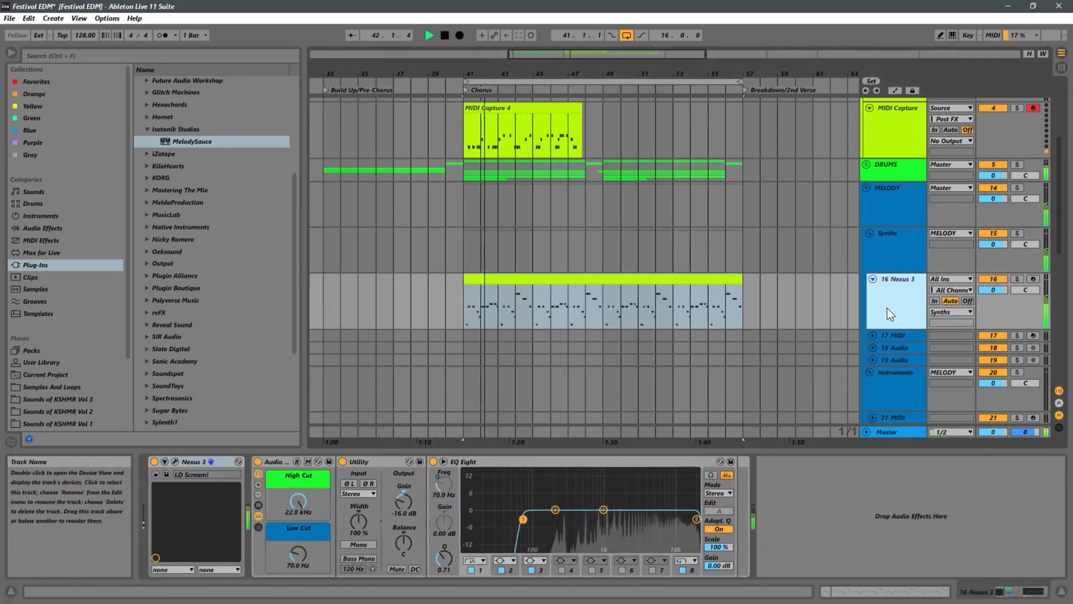
left_click(901, 260)
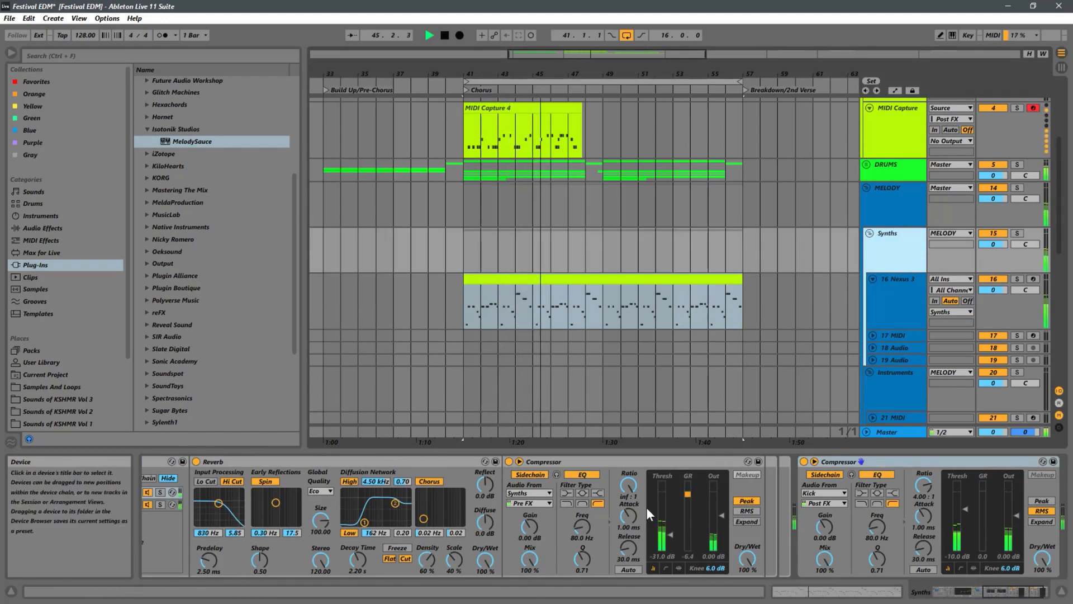
scroll(635, 505, "up", 3)
scroll(635, 505, "up", 5)
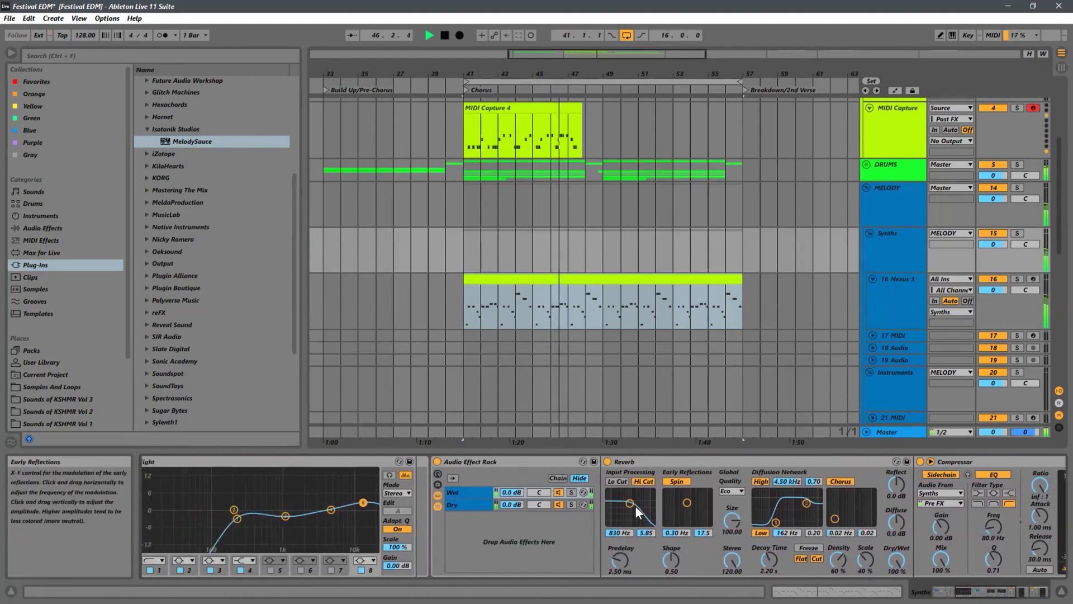
scroll(635, 506, "up", 2)
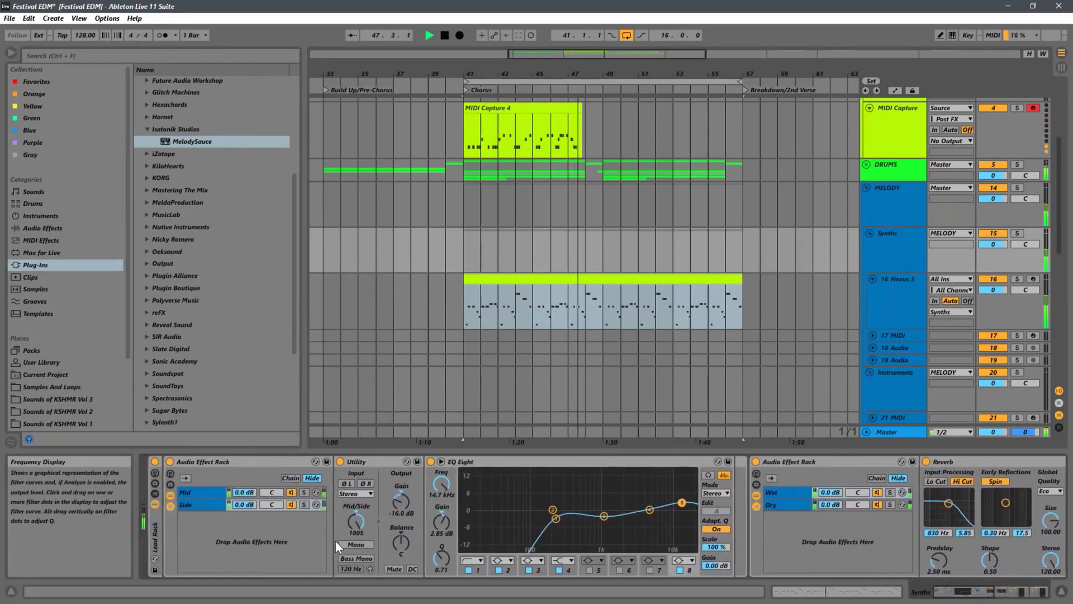
Audition the chorus with the Synths group's Lead Rack bypassed, switch the rack back on and unfold its devices.
left_click(158, 536)
double_click(152, 534)
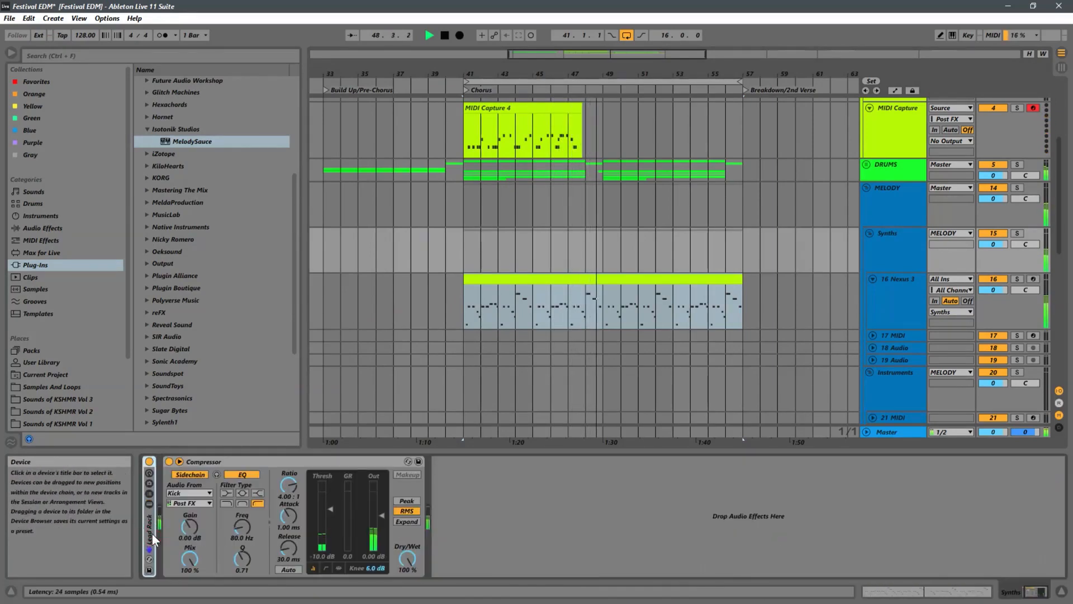
key("space")
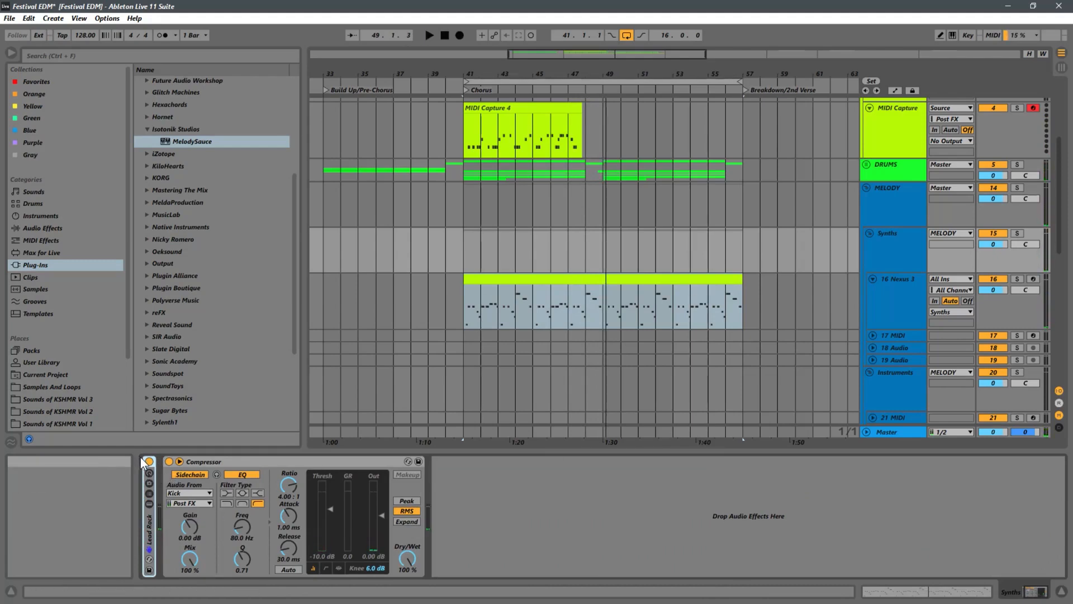
key("space")
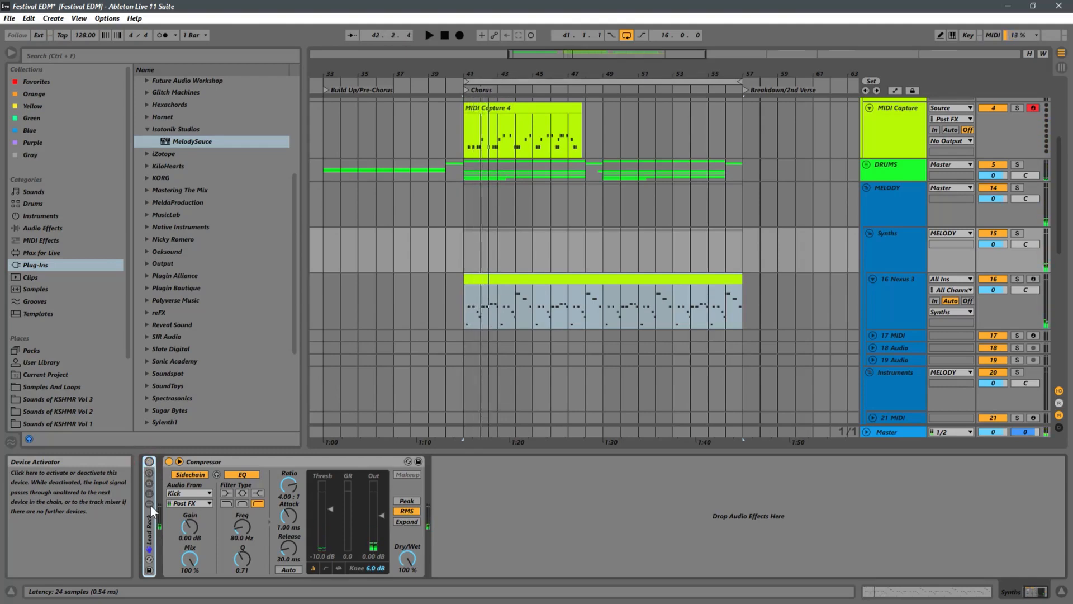
left_click(149, 462)
left_click(149, 504)
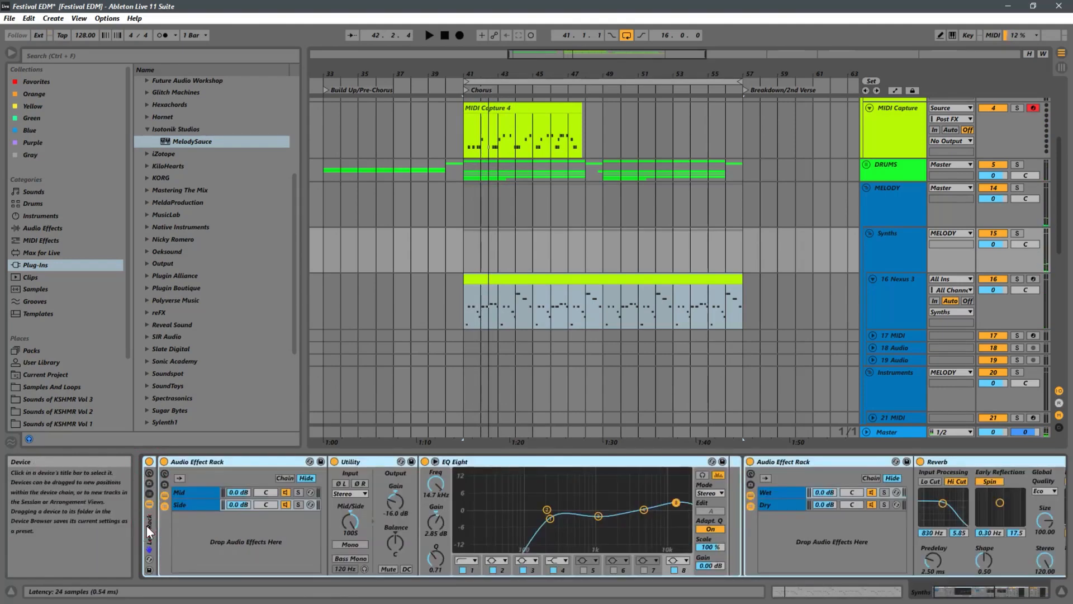
Set the Utility gain of the Lead Rack's Side chain to -10.6 dB while the chorus plays.
key("space")
left_click(193, 494)
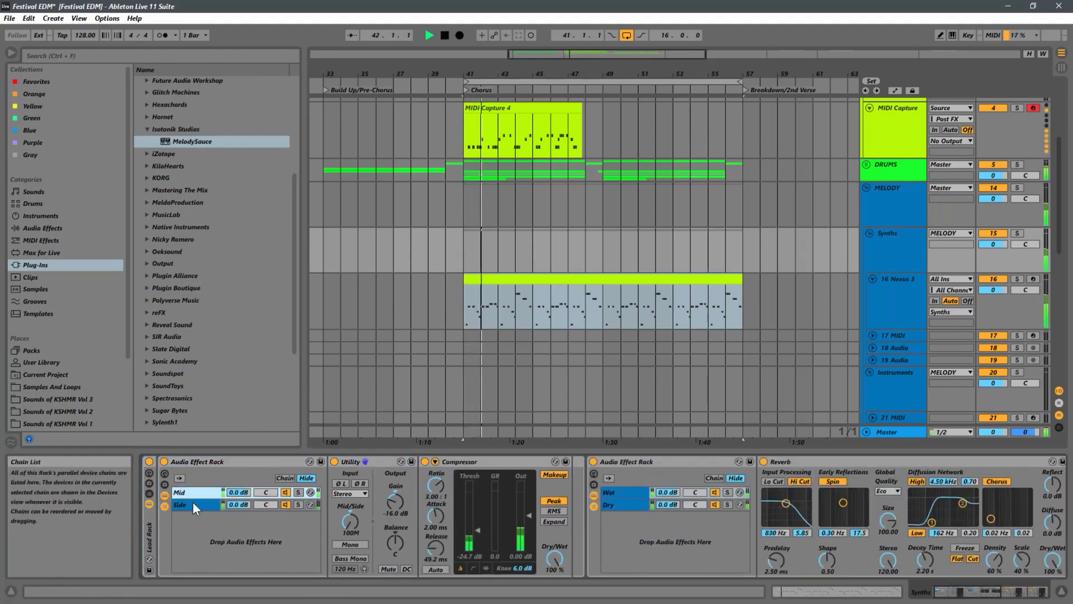
left_click(193, 502)
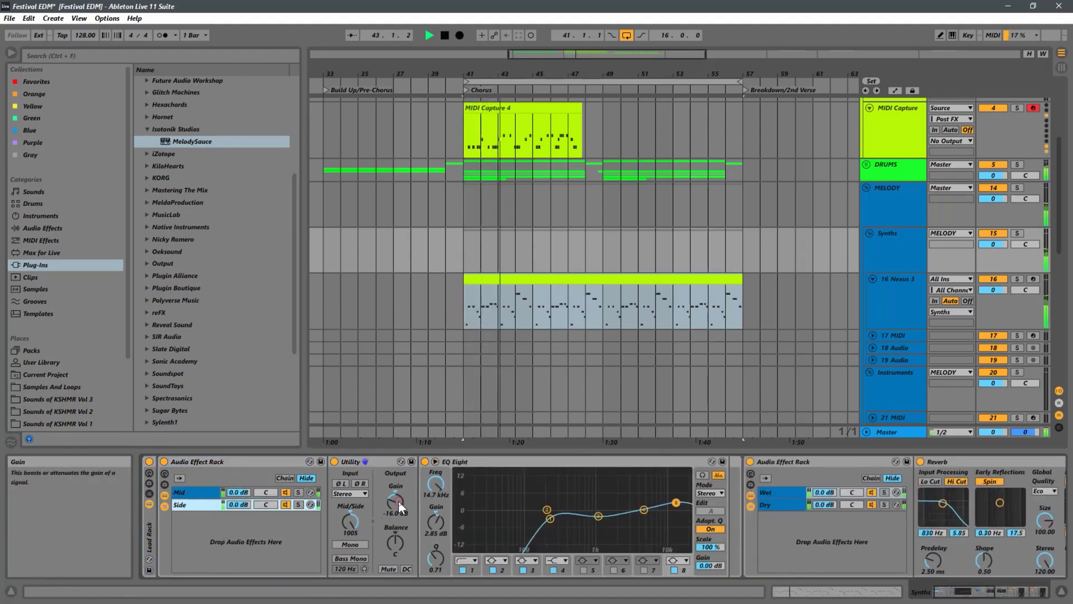
left_click_drag(398, 500, 405, 495)
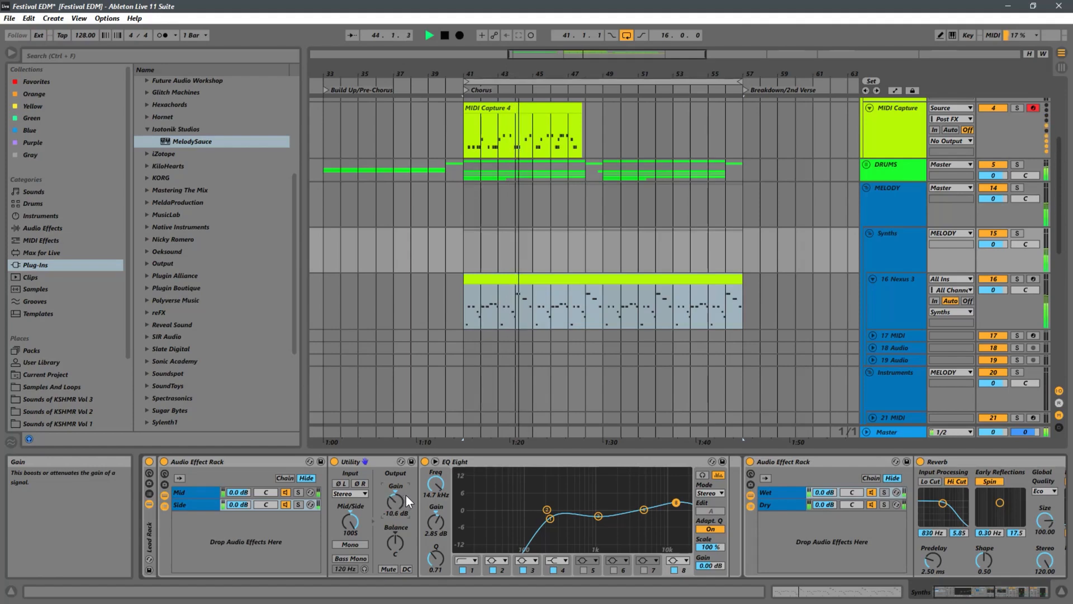
Set the Mid chain's Utility gain to -12.2 dB and its Compressor threshold to -40.1 dB.
left_click(193, 493)
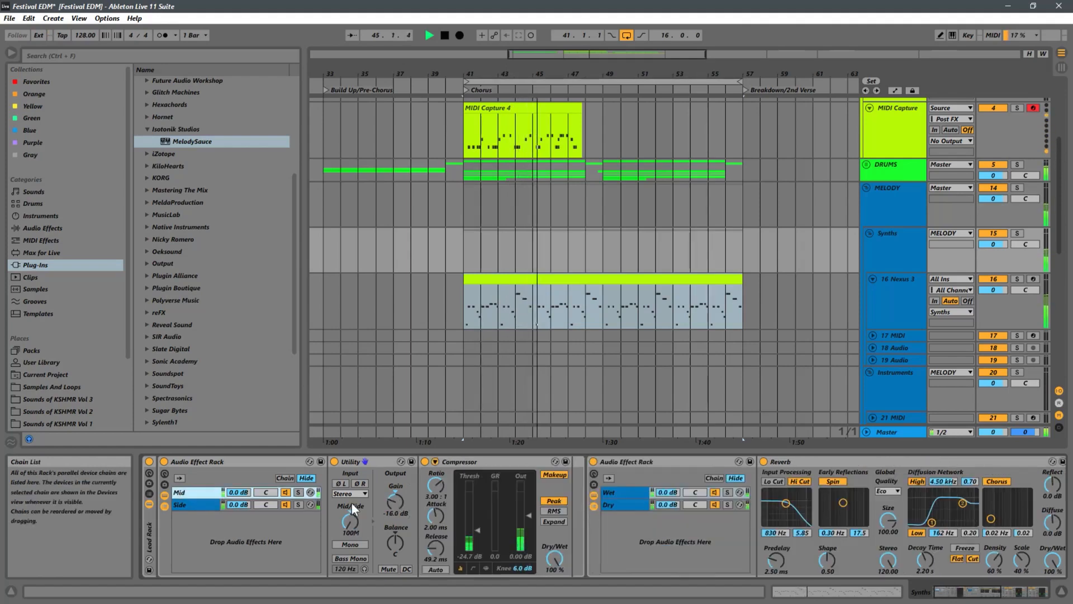
left_click_drag(405, 499, 399, 504)
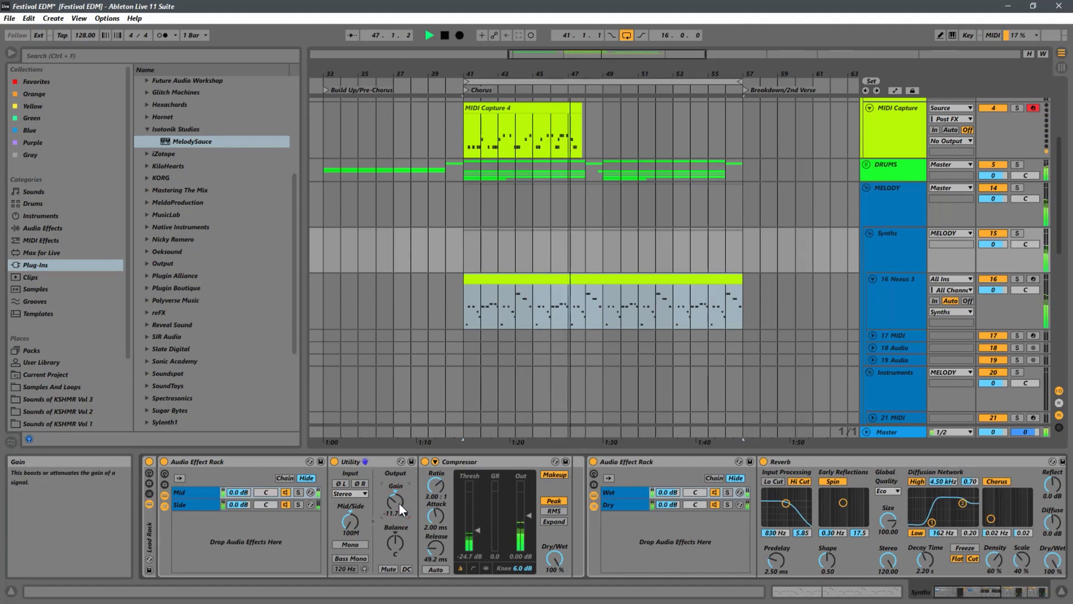
left_click(476, 529)
left_click_drag(476, 529, 470, 541)
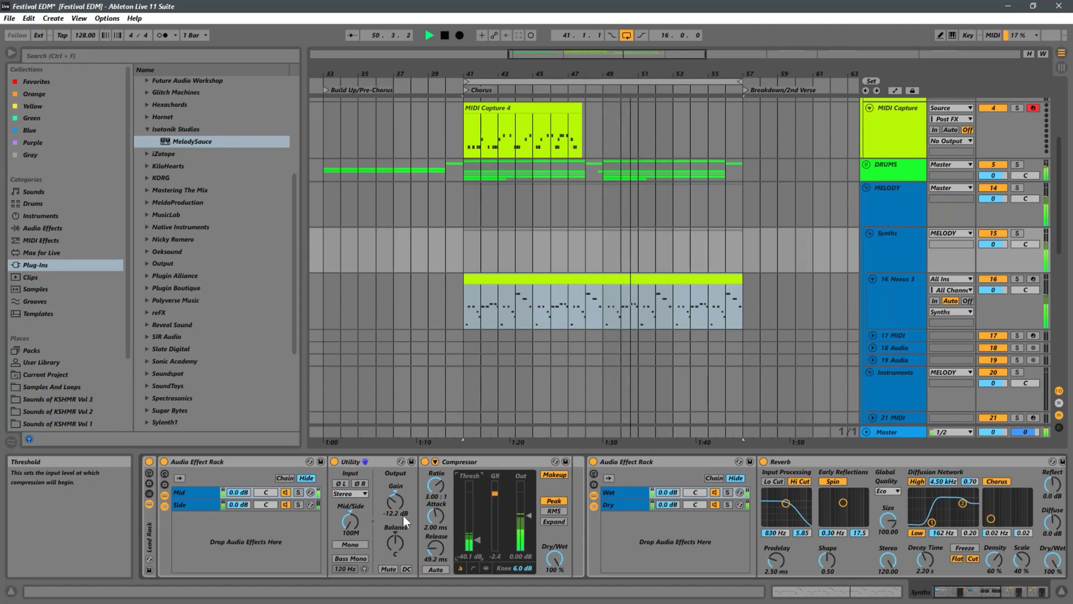
Compare the devices of the Lead Rack's Mid and Side chains while listening to the chorus.
left_click(184, 505)
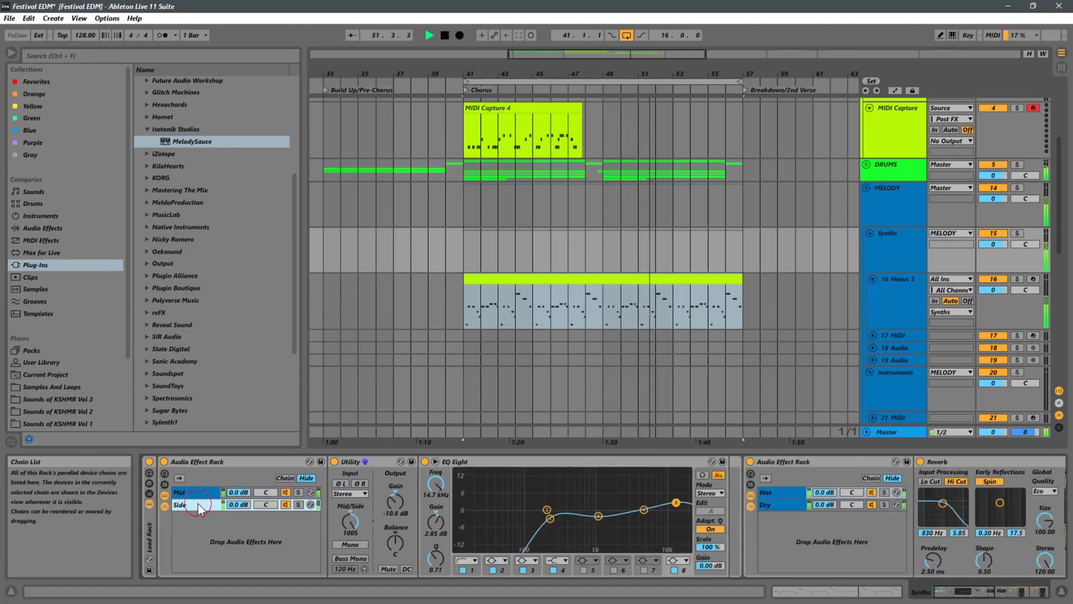
double_click(197, 504)
left_click(197, 504)
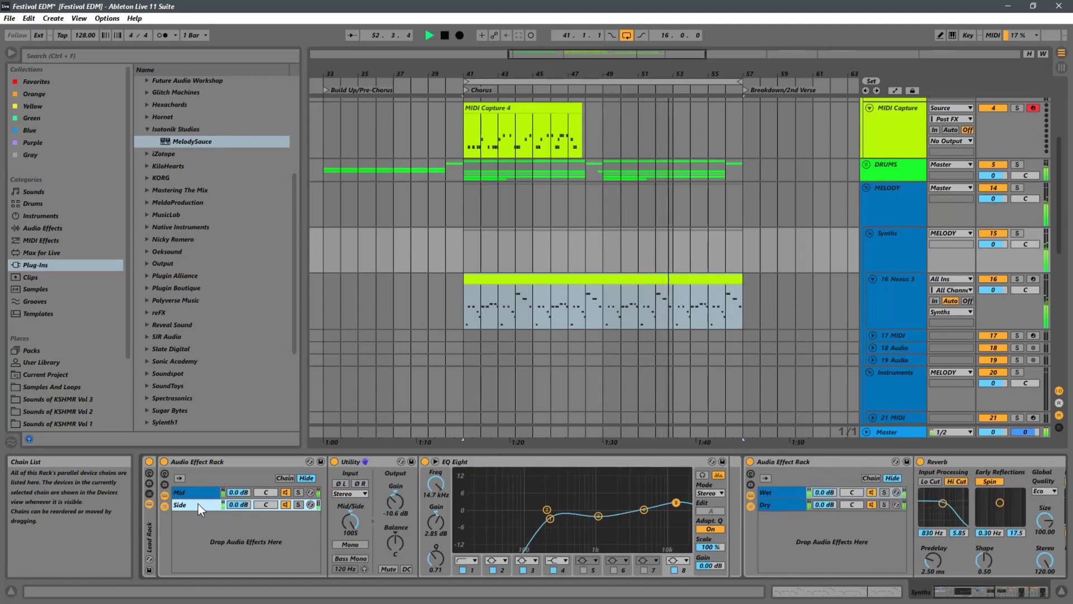
left_click(203, 495)
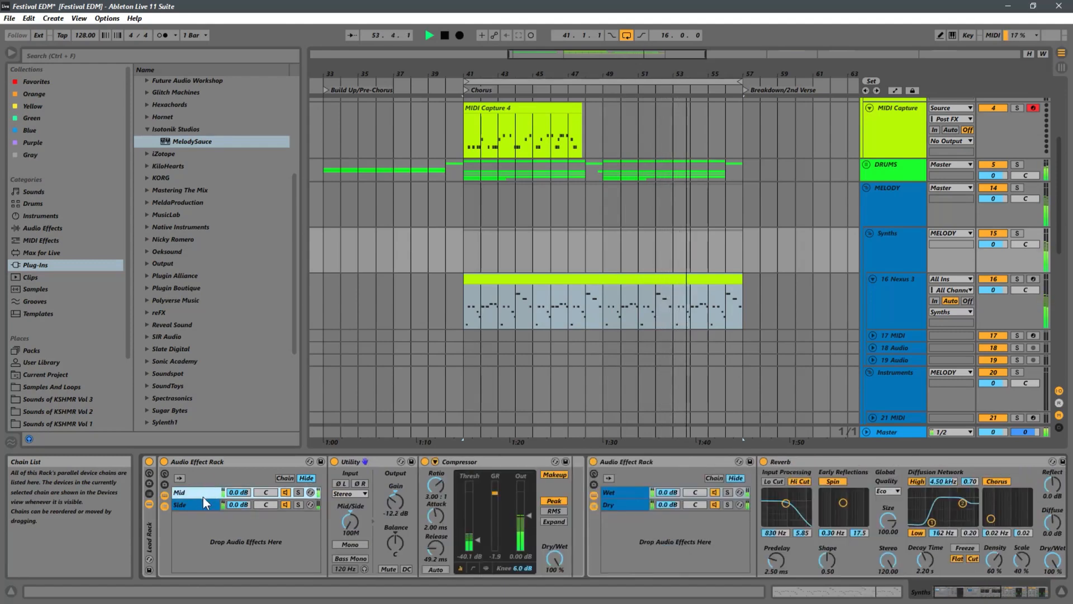
left_click(193, 503)
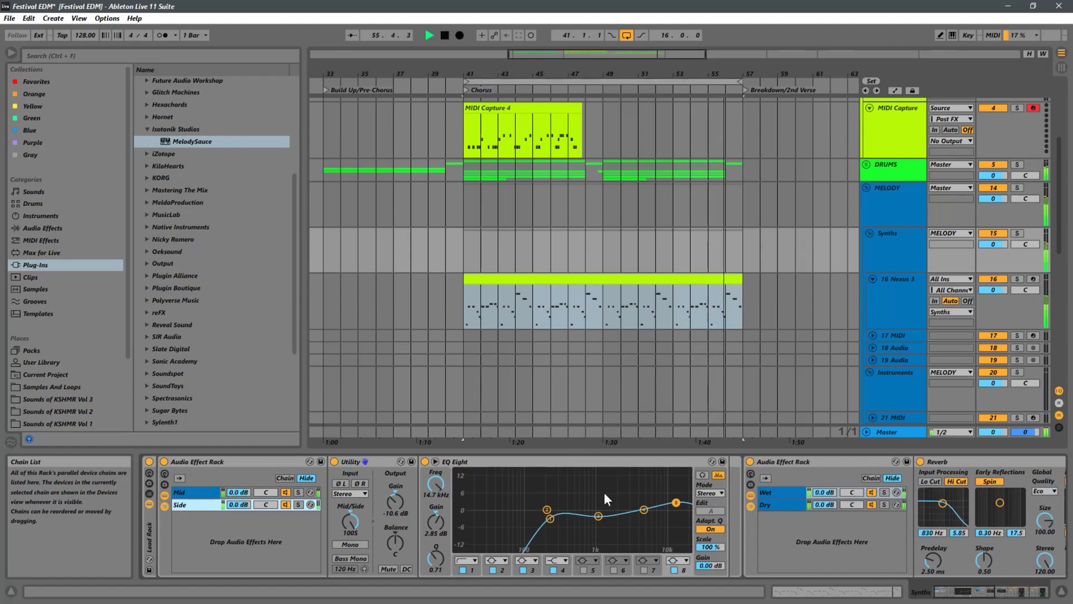
Examine the Wet and Dry chains, including the Reverb and sidechained Compressors, during playback, then stop and review the rack from its start.
left_click(780, 491)
left_click(784, 504)
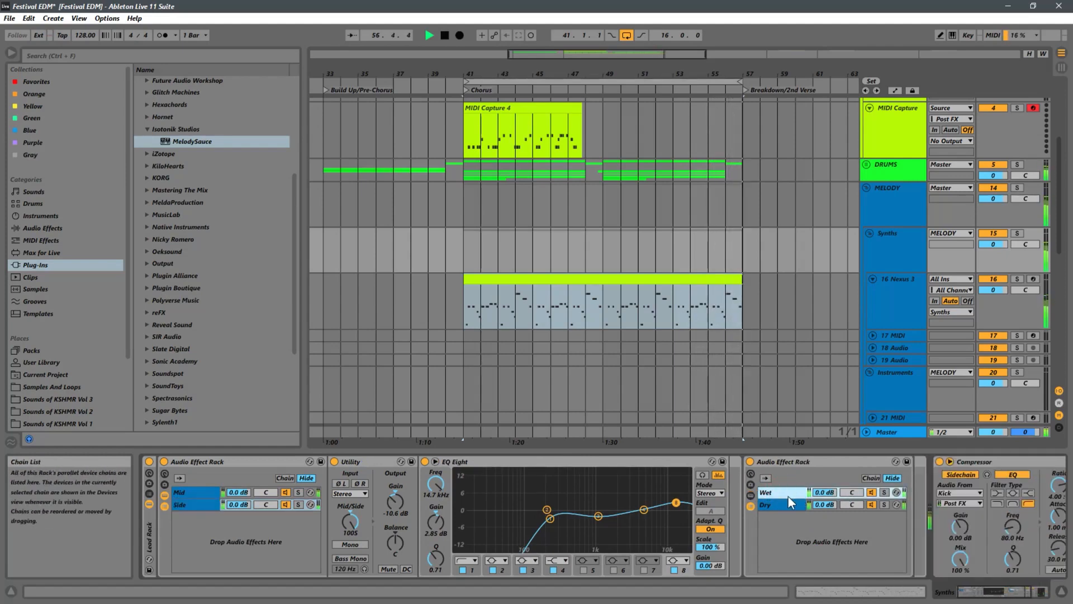
left_click(786, 495)
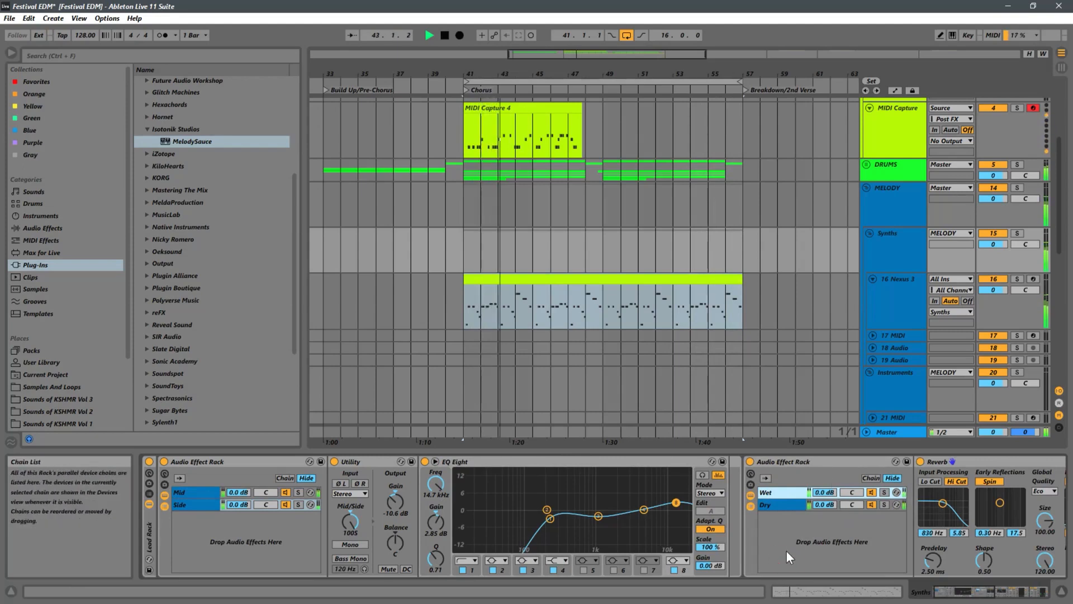
scroll(785, 541, "right", 8)
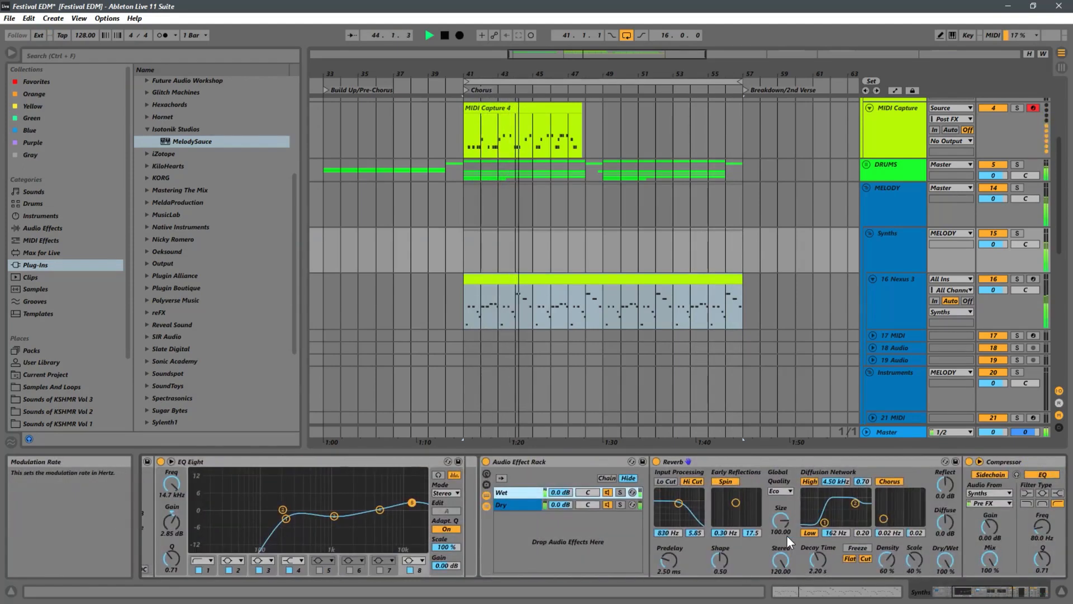
scroll(786, 535, "right", 6)
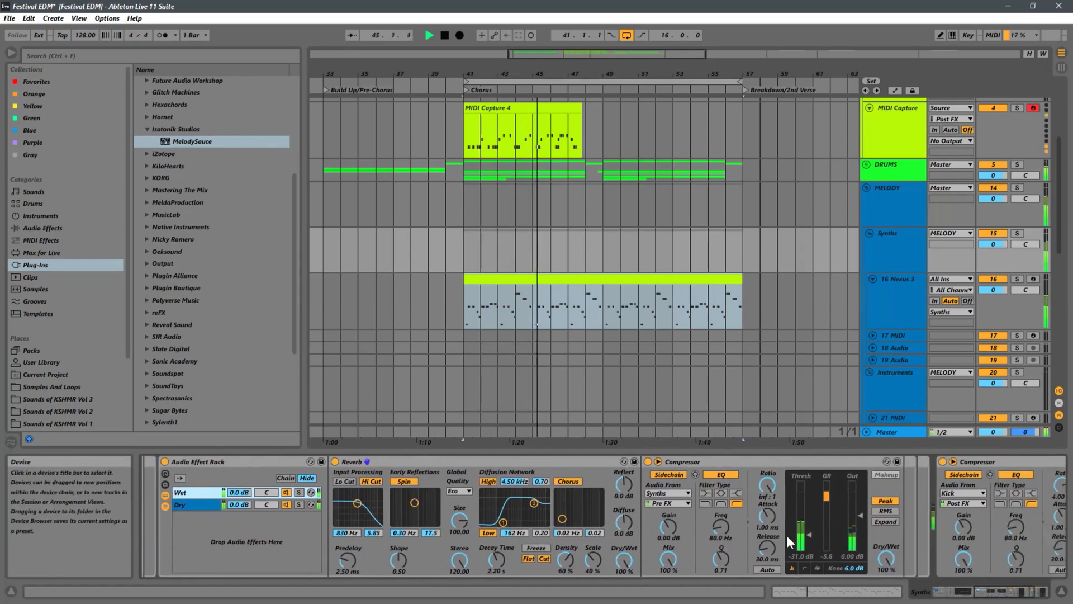
scroll(786, 535, "right", 2)
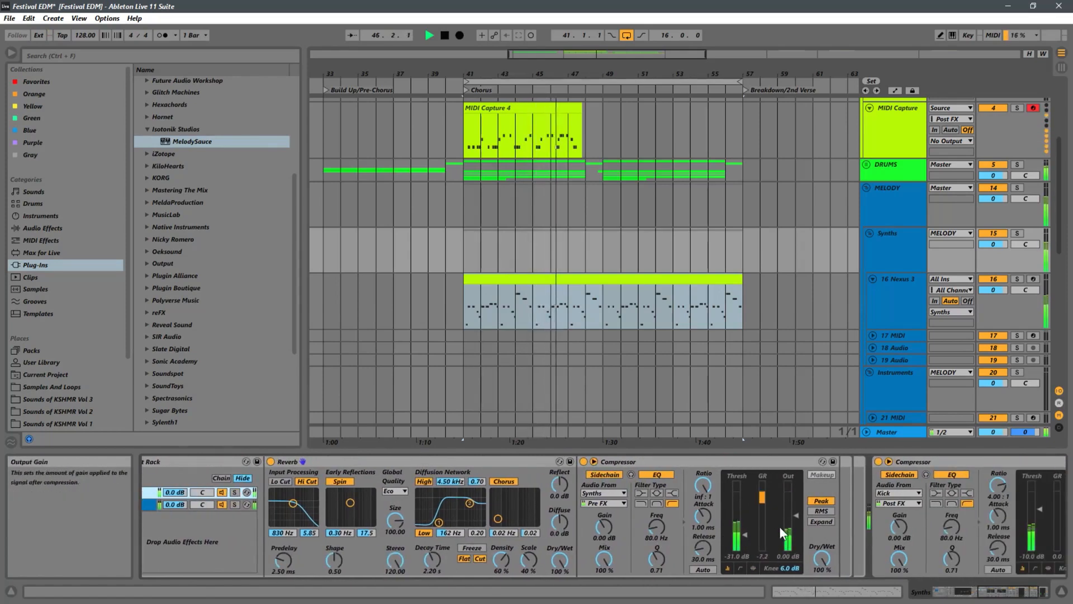
scroll(630, 516, "right", 4)
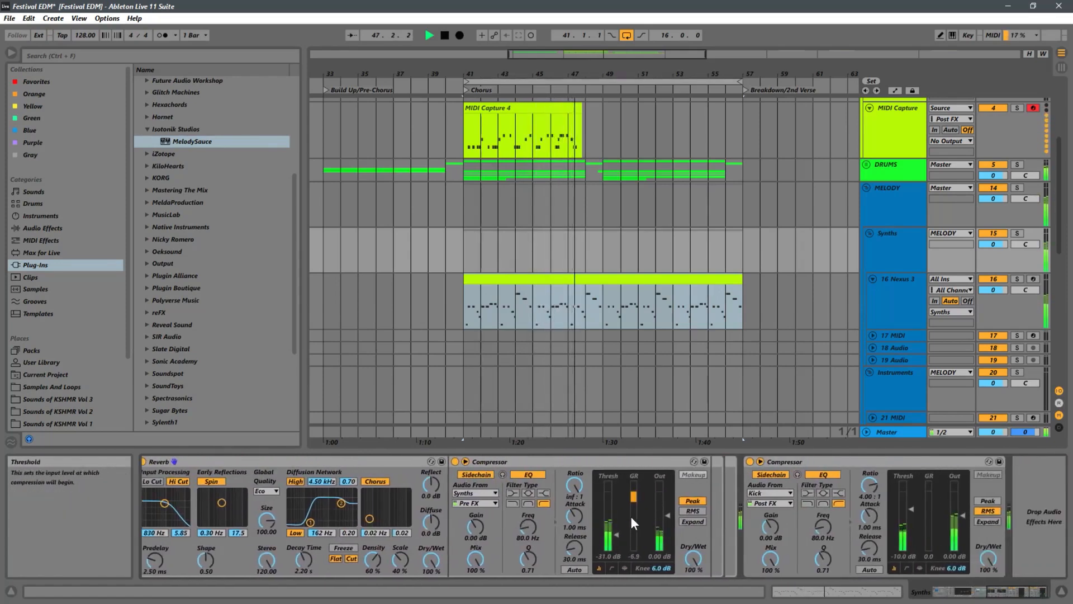
scroll(630, 515, "right", 1)
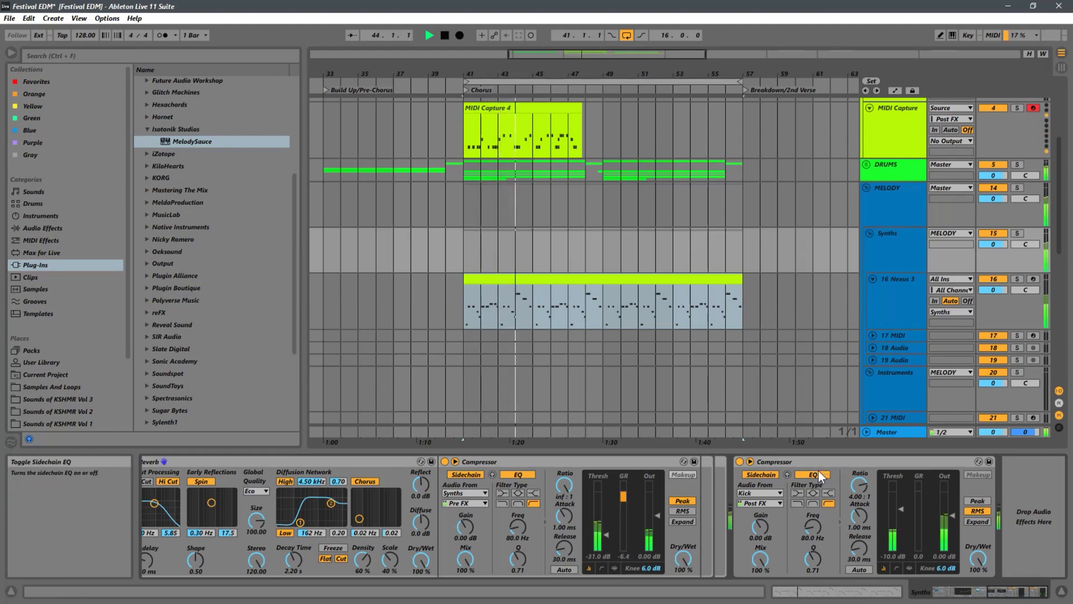
key("space")
scroll(593, 522, "up", 2)
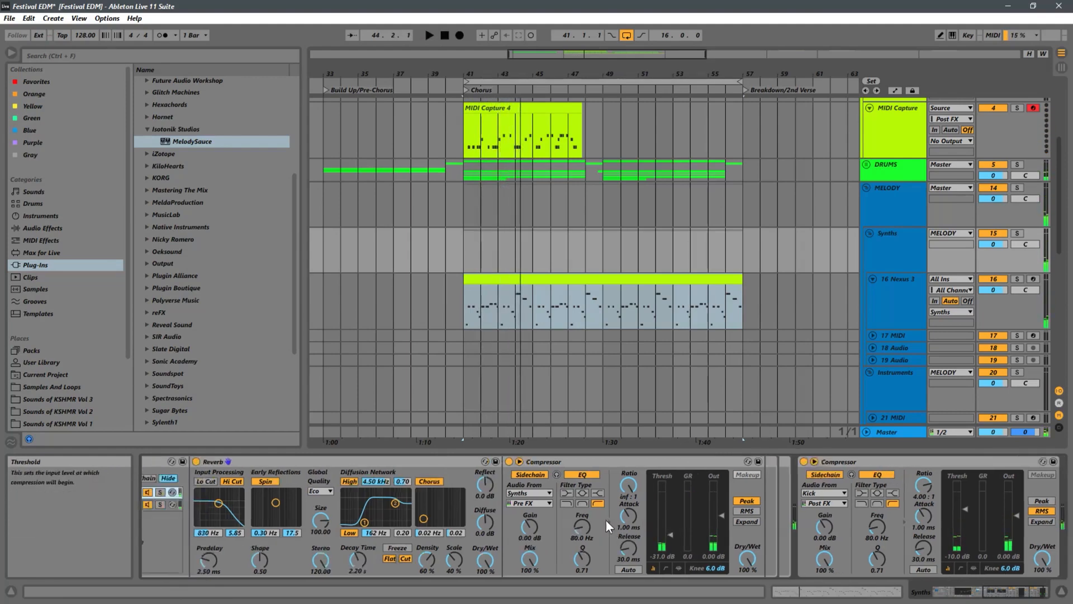
scroll(606, 521, "up", 12)
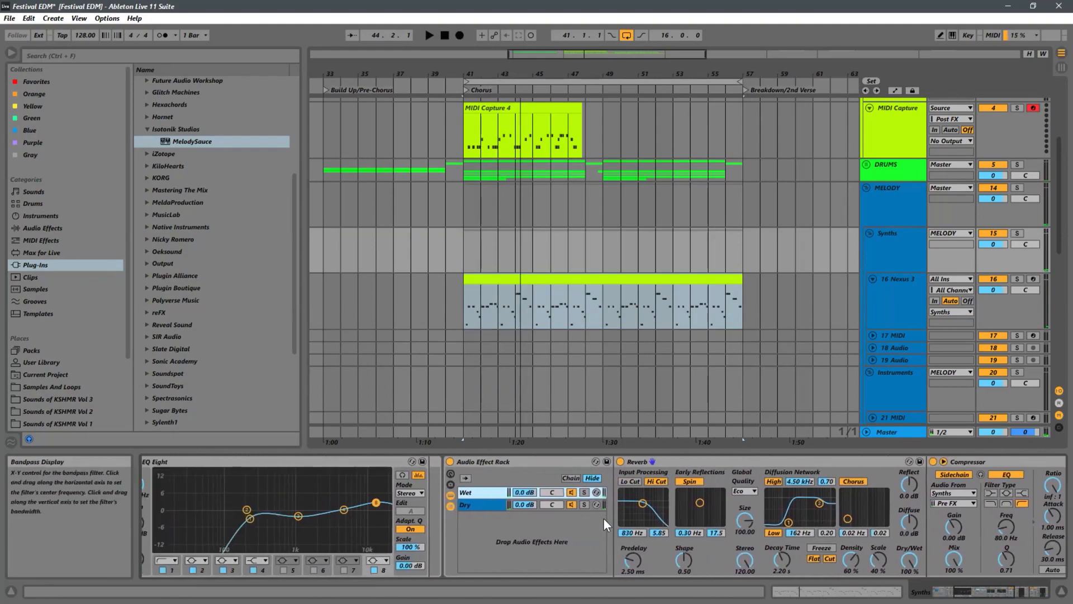
scroll(604, 518, "up", 8)
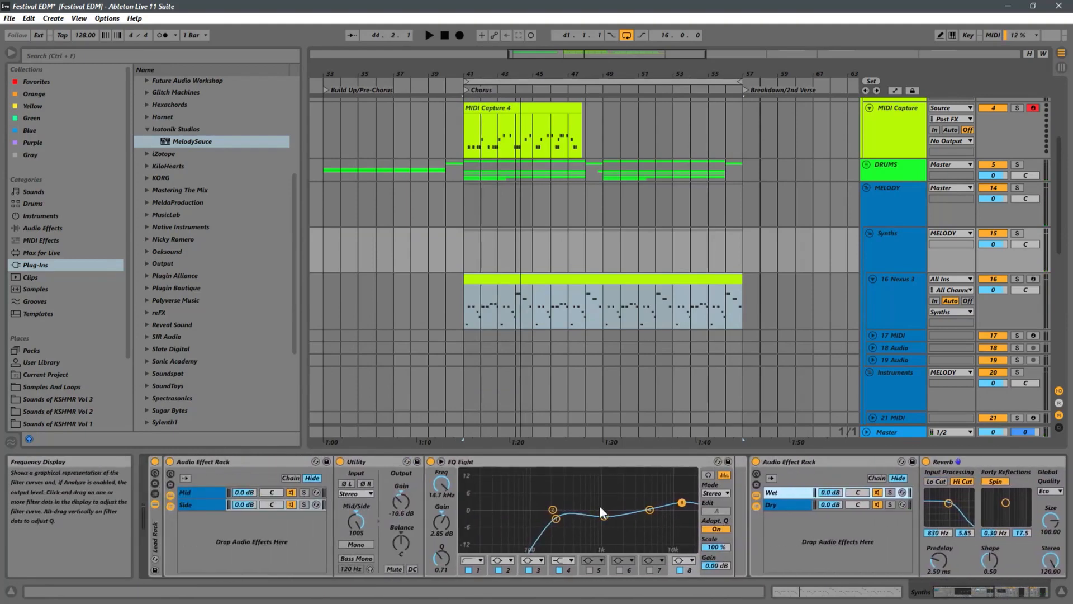
Compare the chorus lead with the Lead Rack bypassed and active by playing it both ways.
left_click(155, 462)
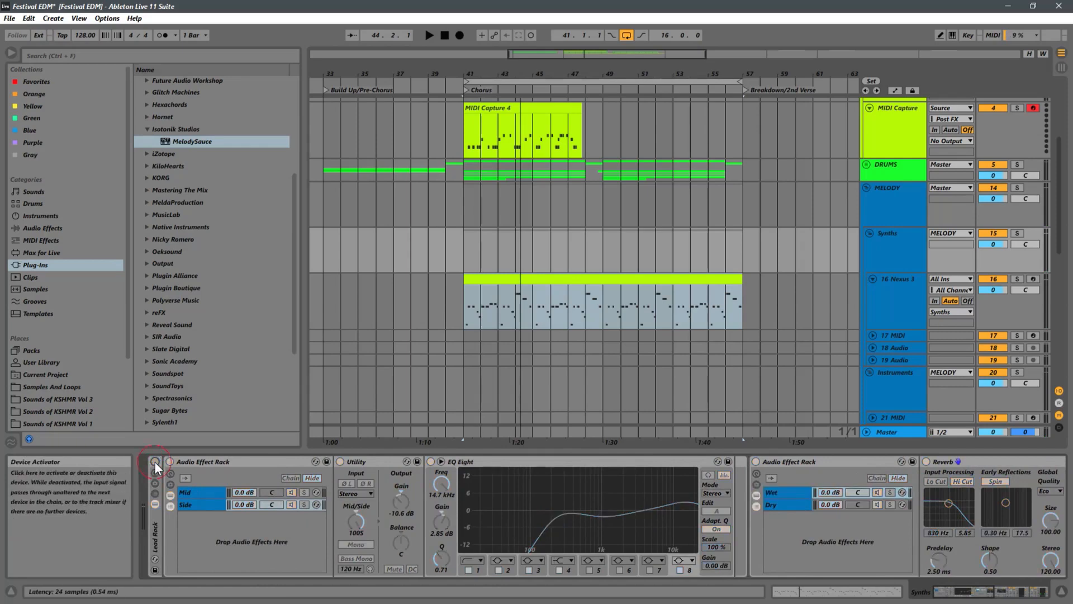
key("space")
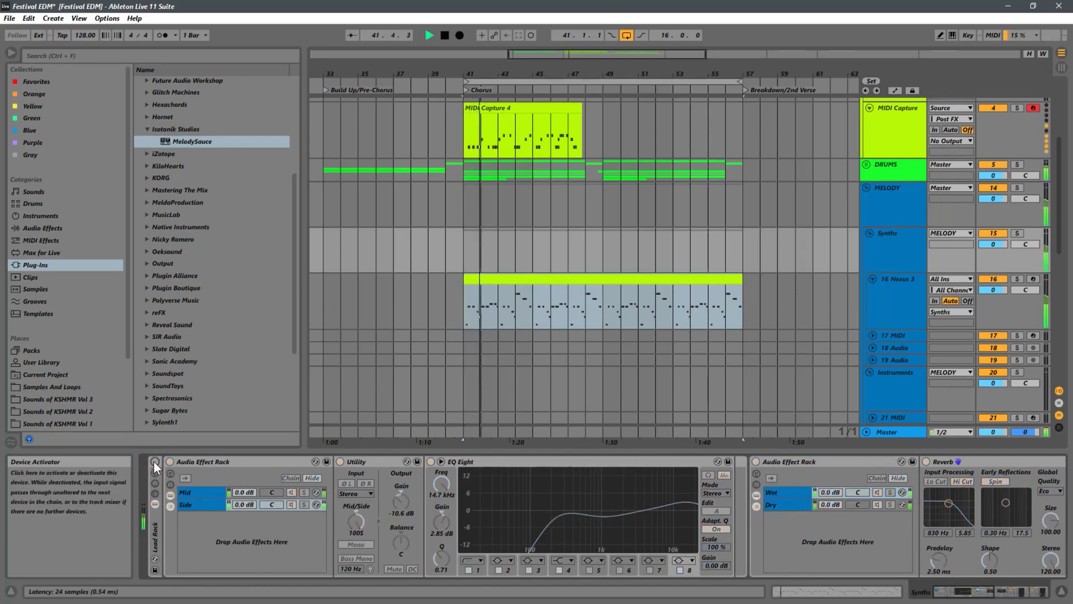
key("space")
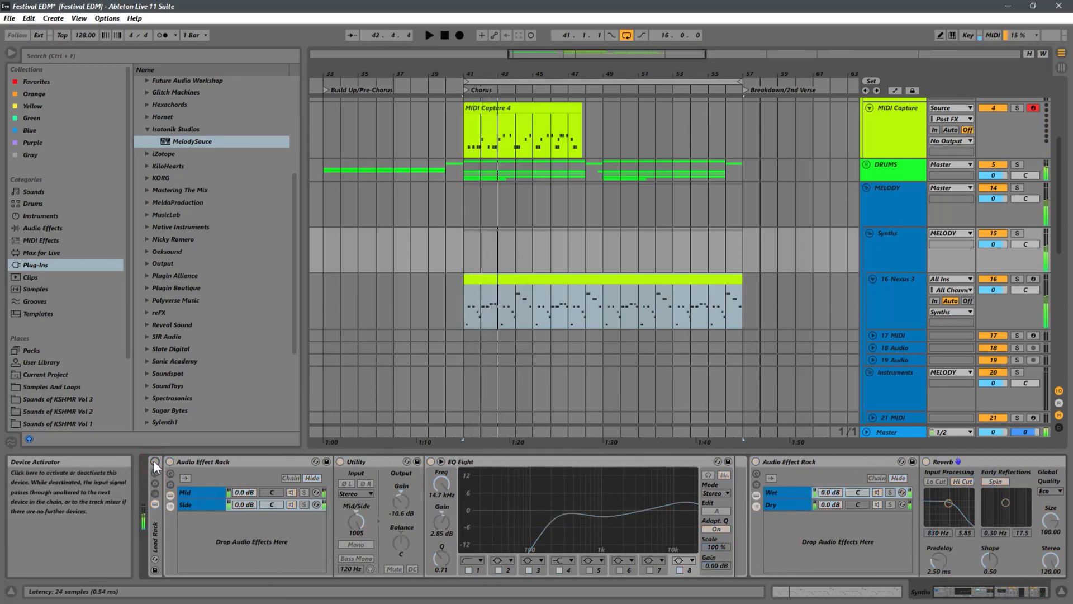
left_click(154, 463)
key("space")
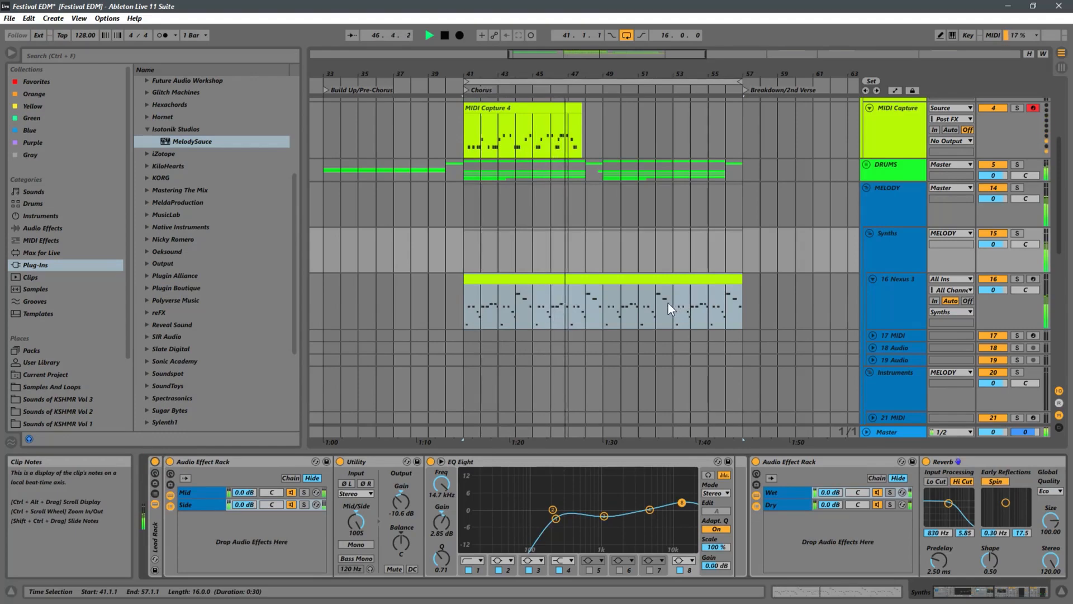
key("space")
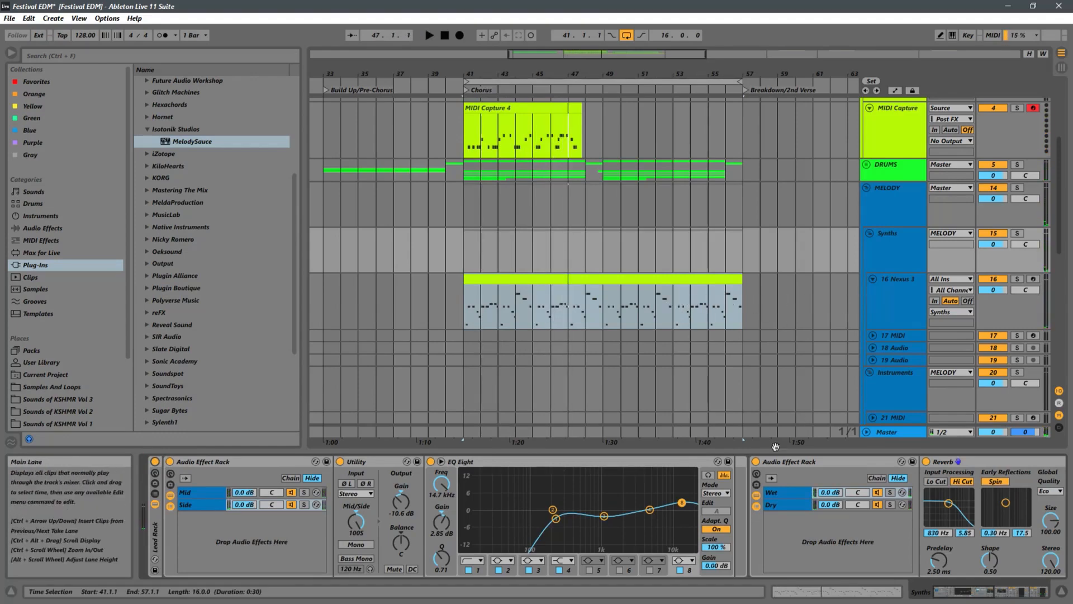
Compare the Utility, Compressor and EQ Eight devices across the Lead Rack's Mid and Side chains.
left_click(200, 493)
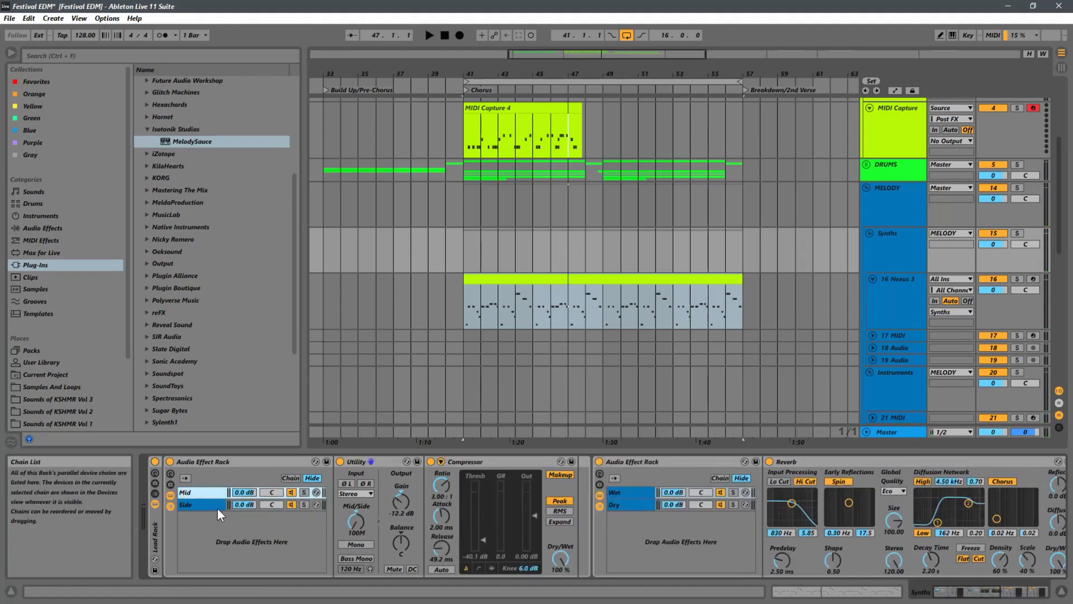
left_click(199, 504)
left_click(218, 461)
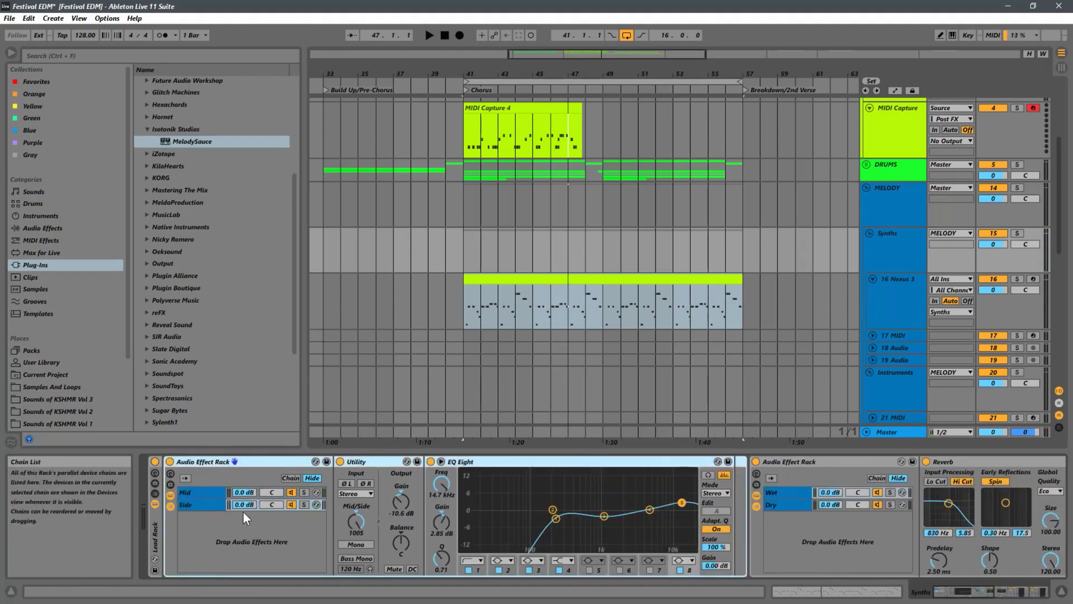
left_click(210, 494)
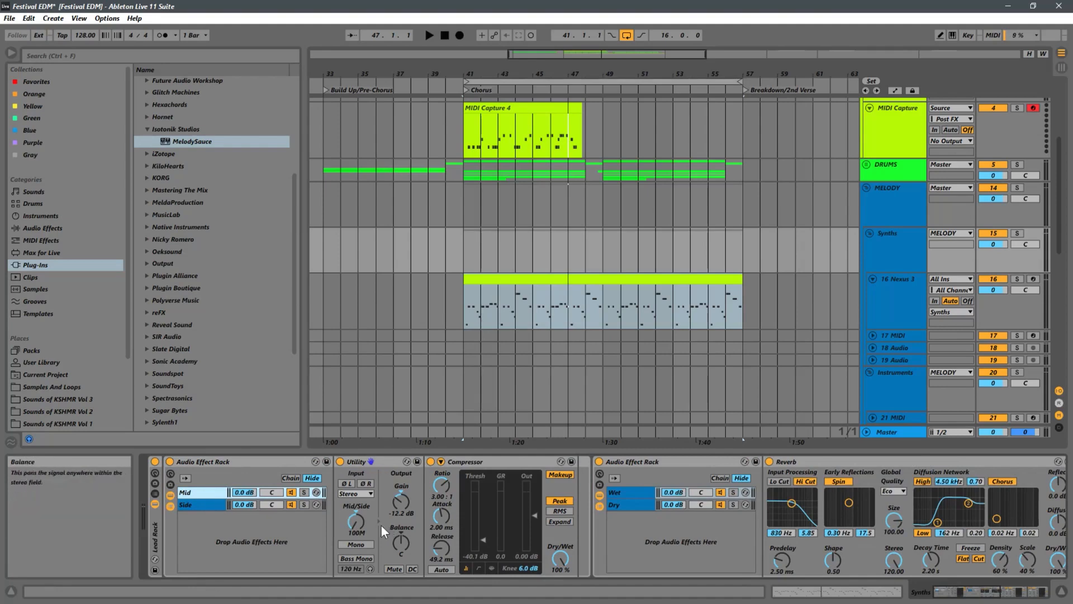
left_click(189, 505)
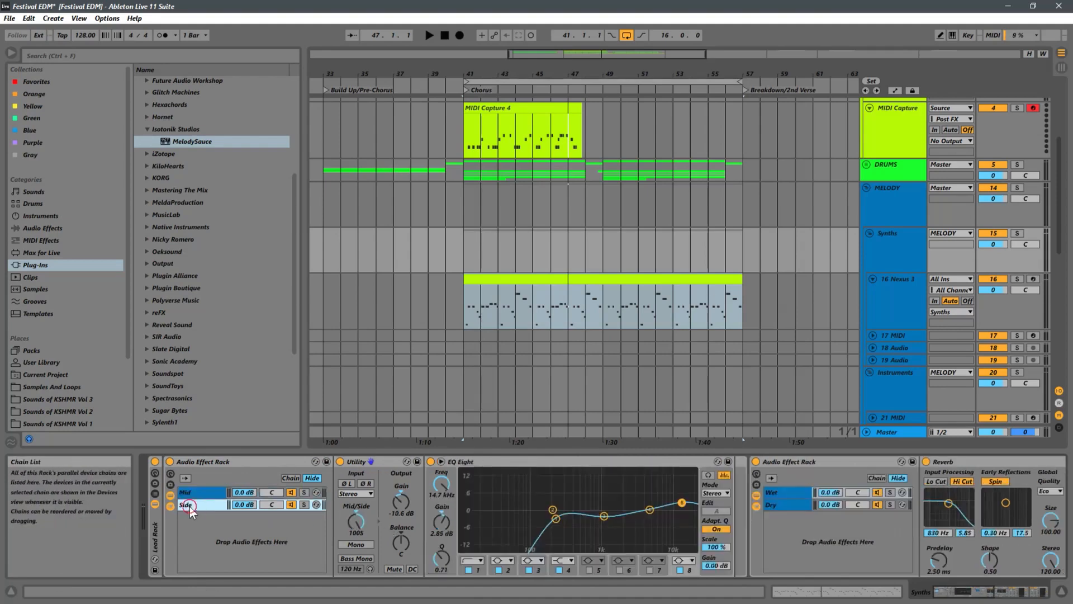
left_click(201, 493)
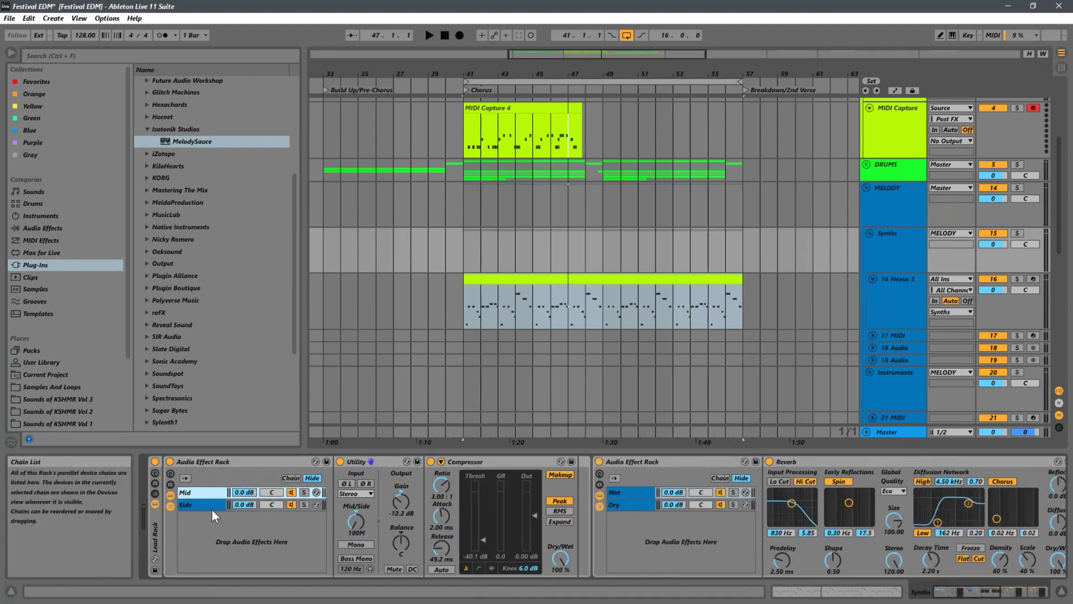
left_click(212, 506)
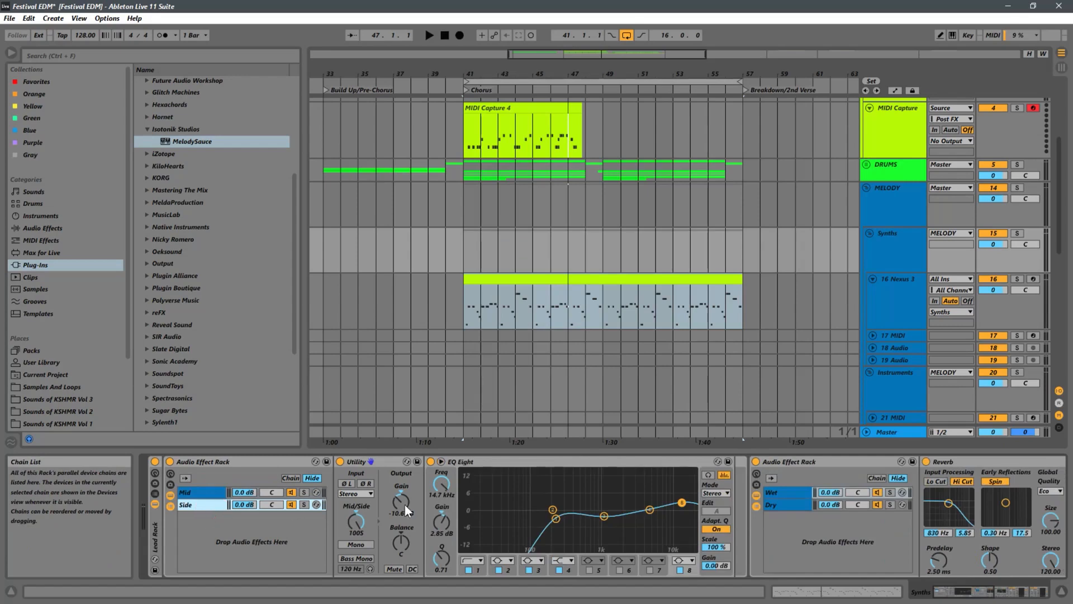
left_click(202, 494)
left_click(191, 506)
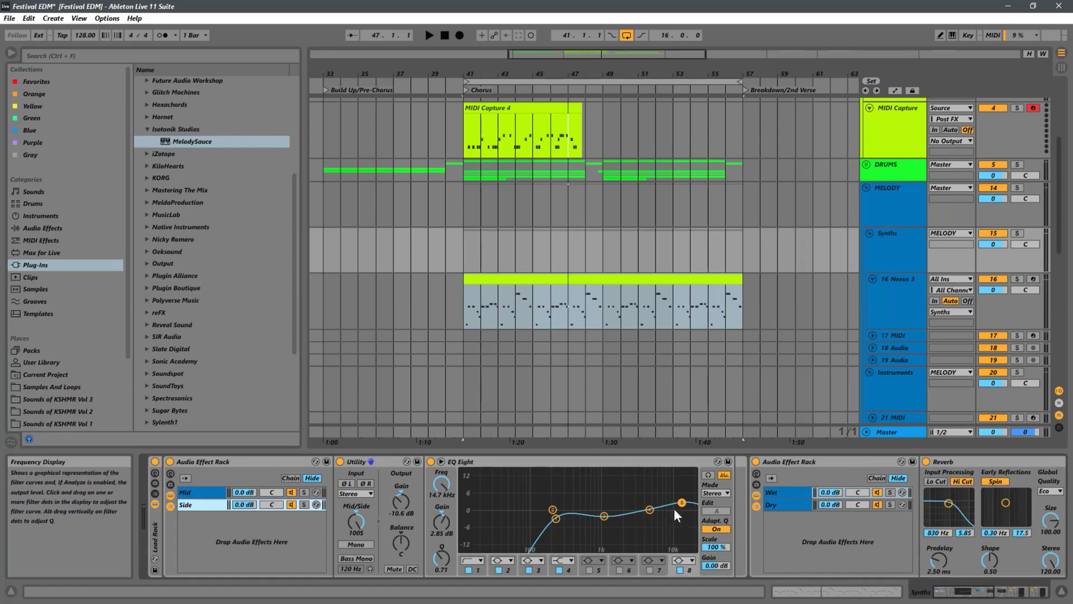
Review the nested Wet and Dry chains inside the Side chain and inside the Mid chain.
left_click(777, 491)
left_click(775, 505)
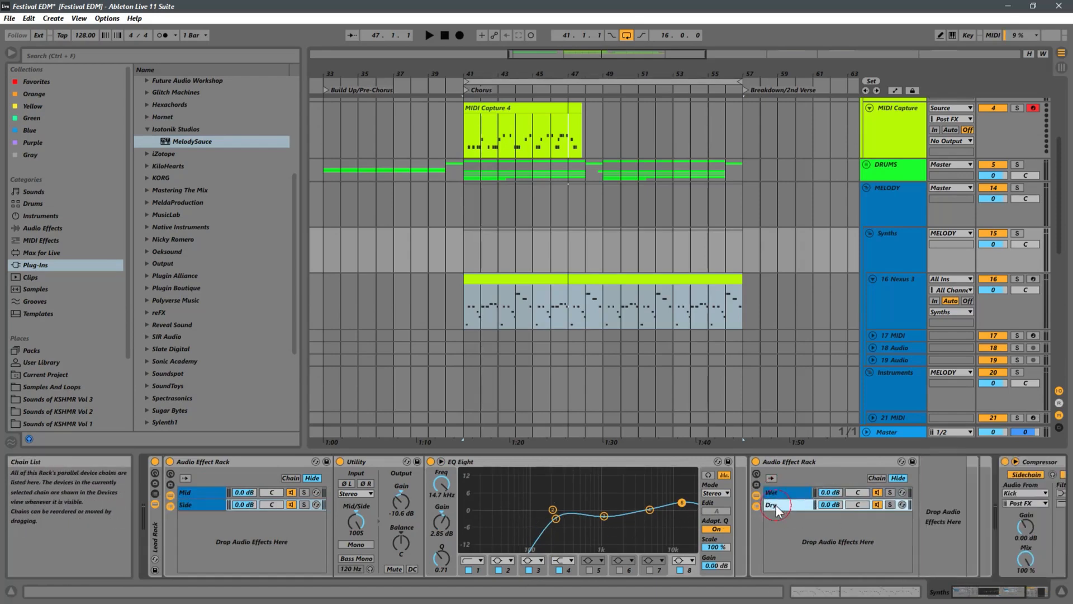
left_click(795, 494)
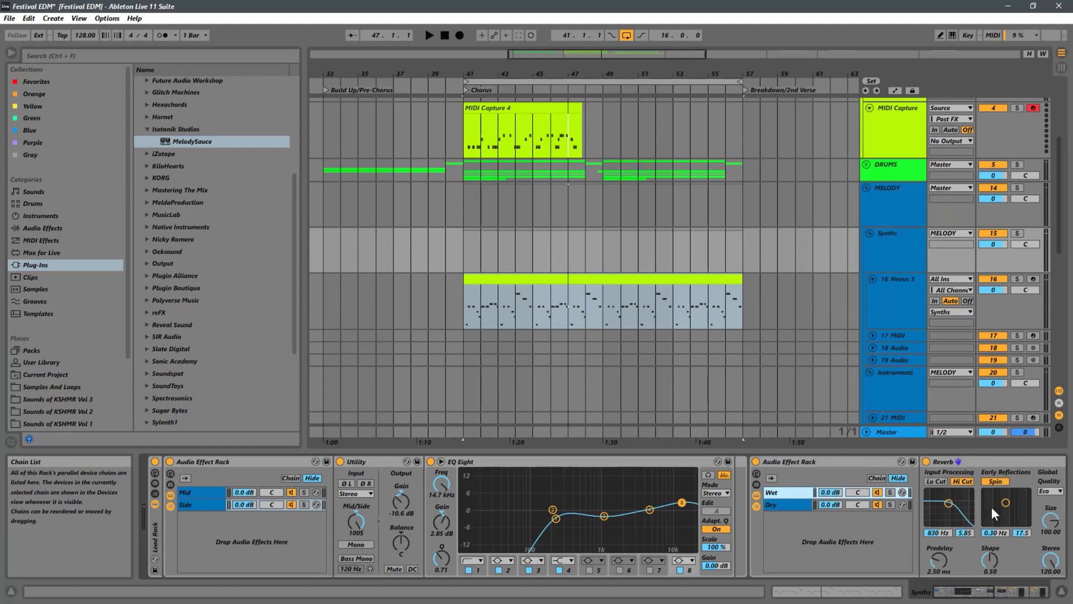
left_click(801, 505)
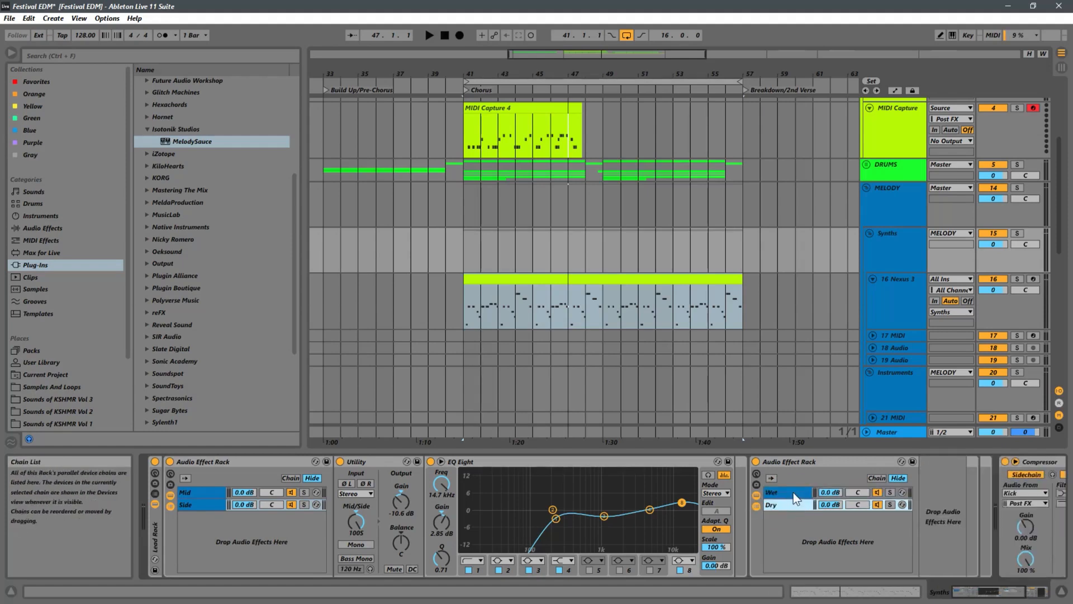
left_click(793, 492)
left_click(201, 493)
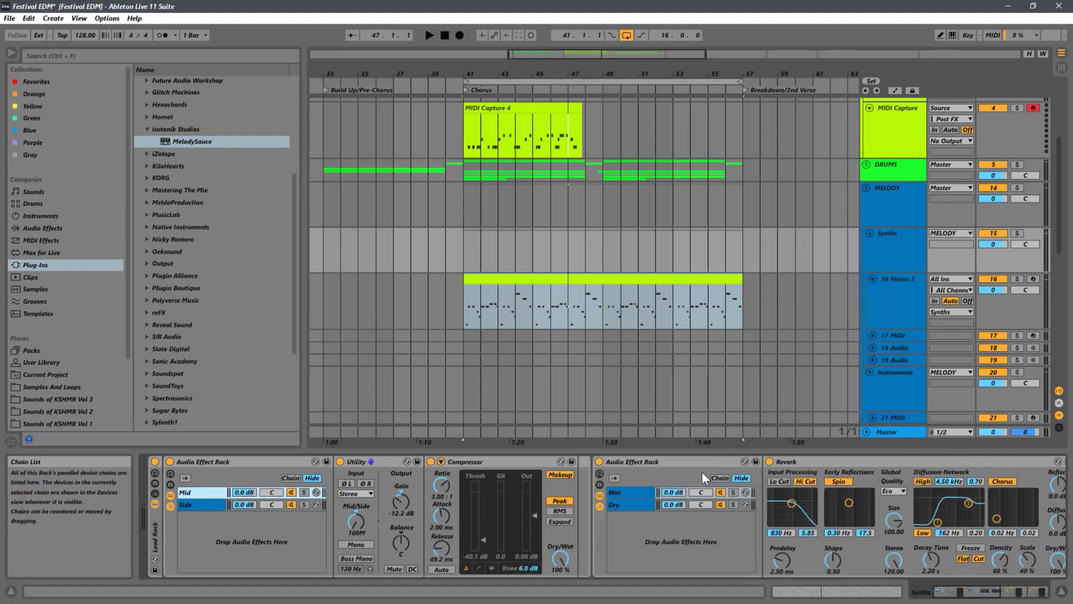
left_click(624, 492)
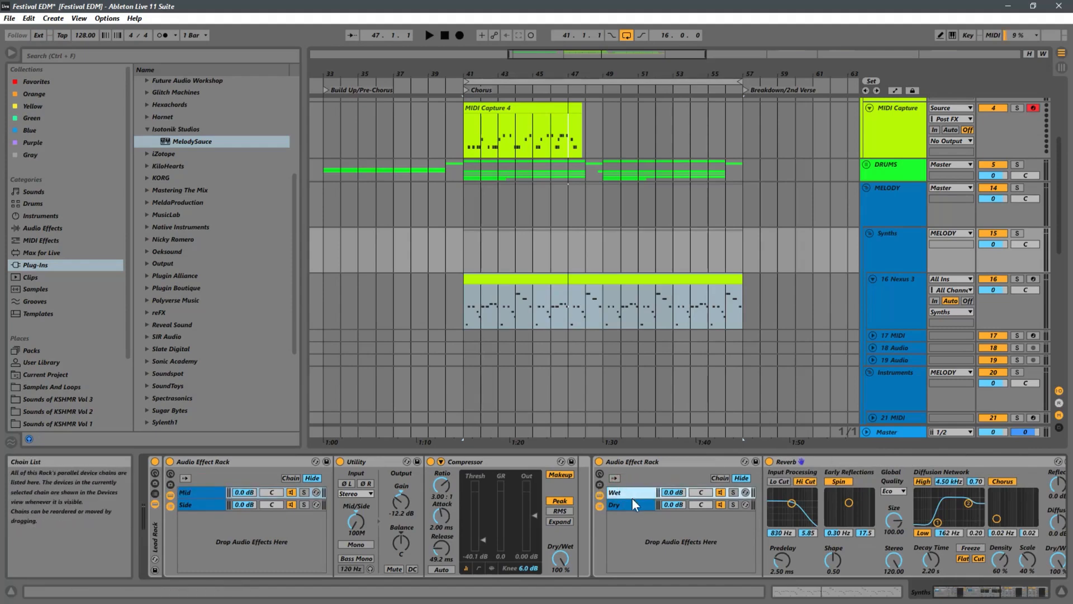
left_click(616, 505)
left_click(626, 493)
left_click(625, 505)
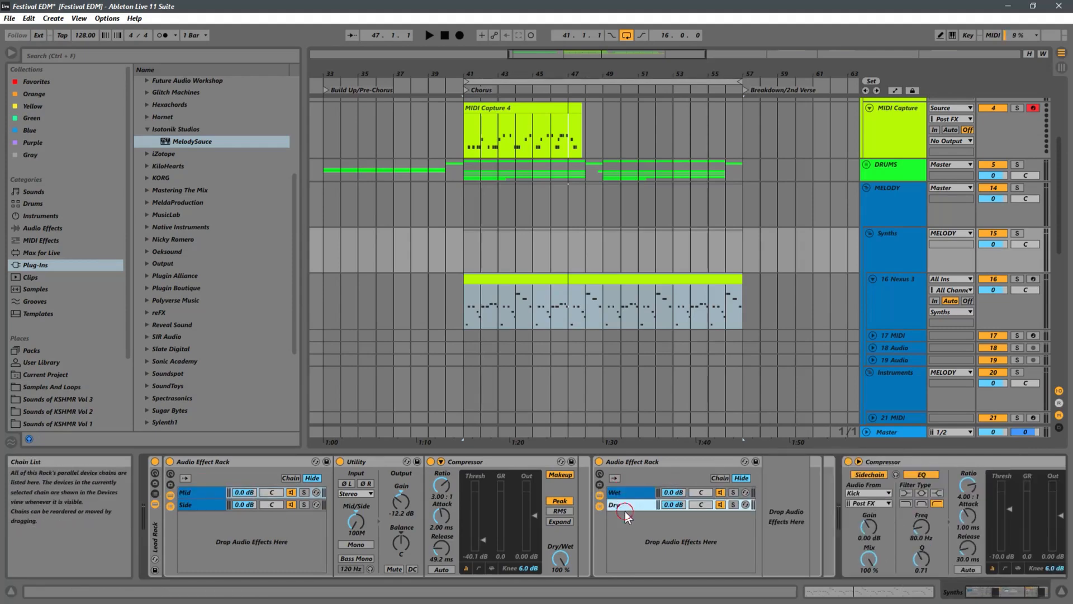
left_click(620, 493)
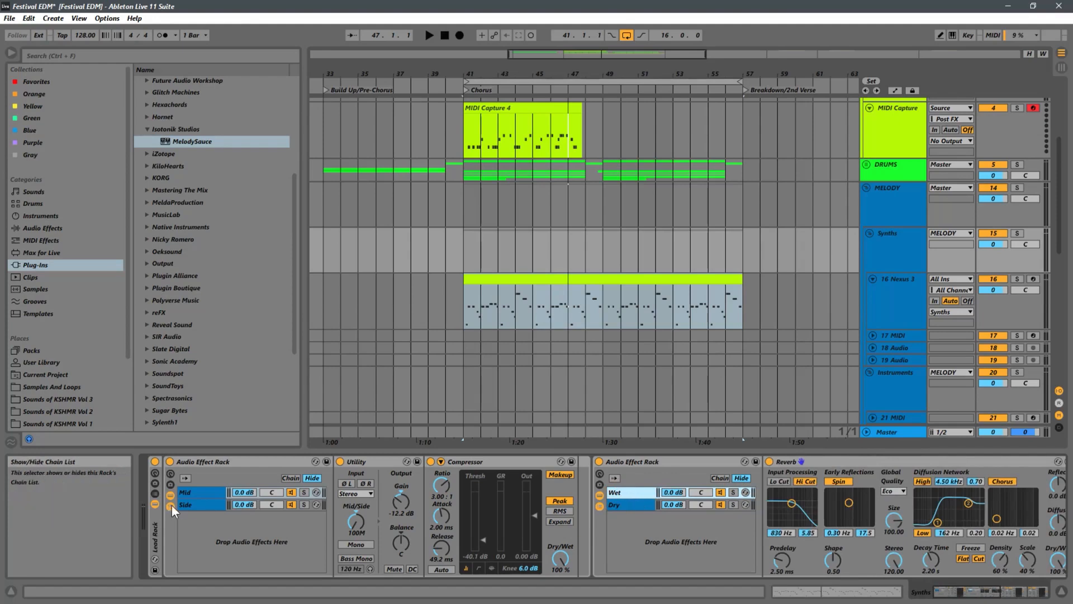
left_click(203, 507)
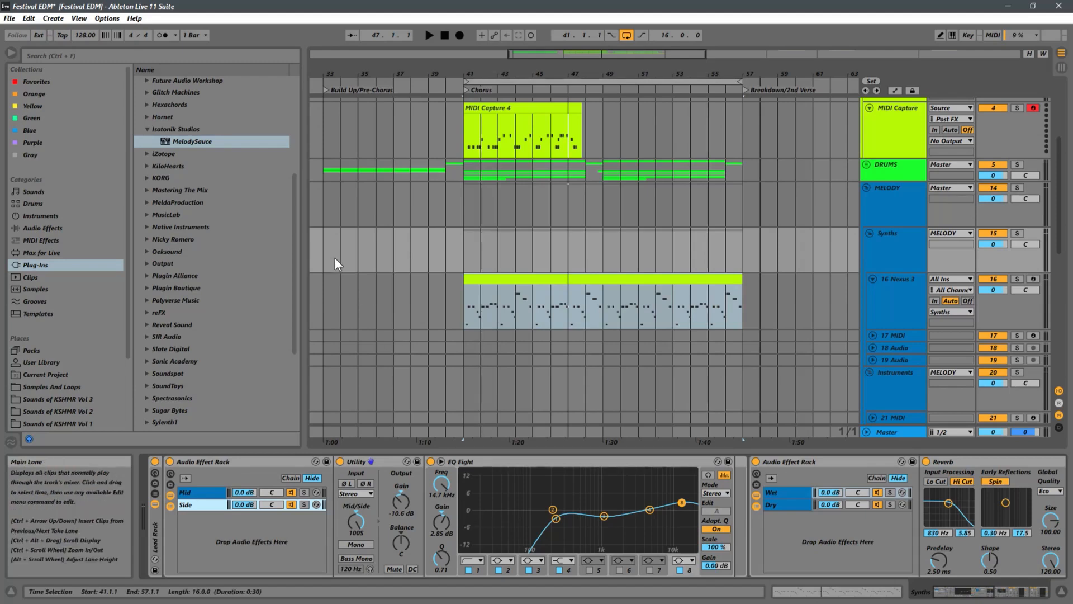
Listen to the opening of the chorus from the start of the Nexus 3 clip.
left_click(468, 318)
key("space")
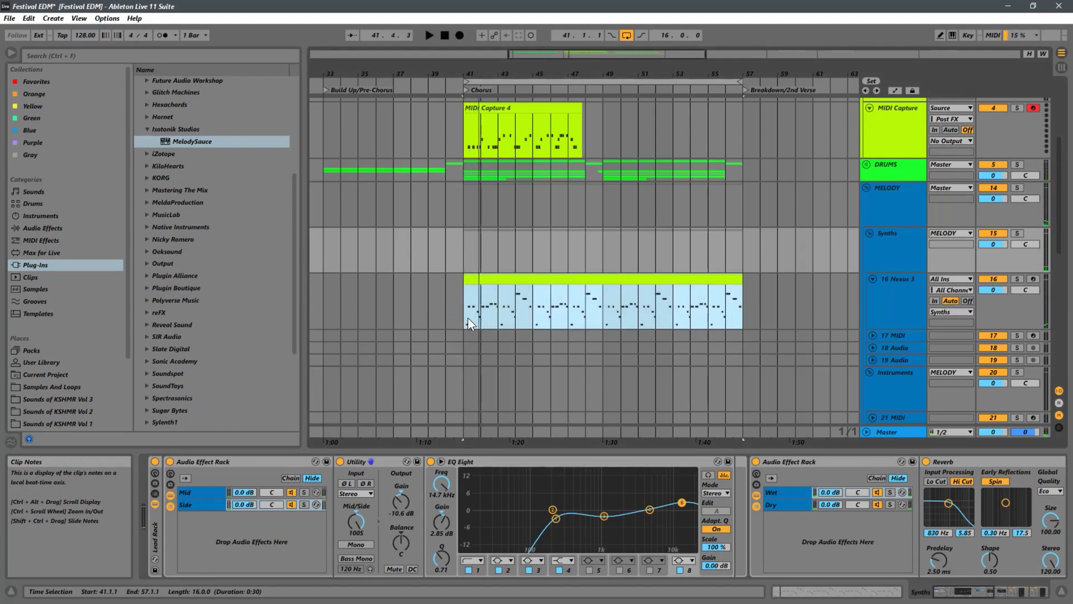
key("space")
key("space")
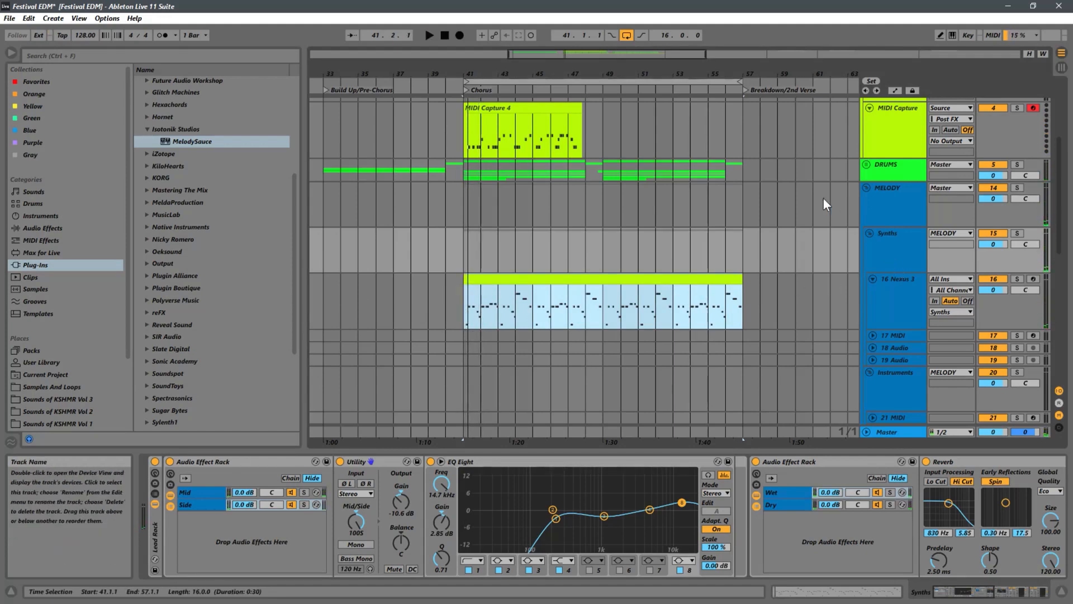
Collapse the RESAMPLE group and deactivate it.
left_click_drag(671, 73, 569, 31)
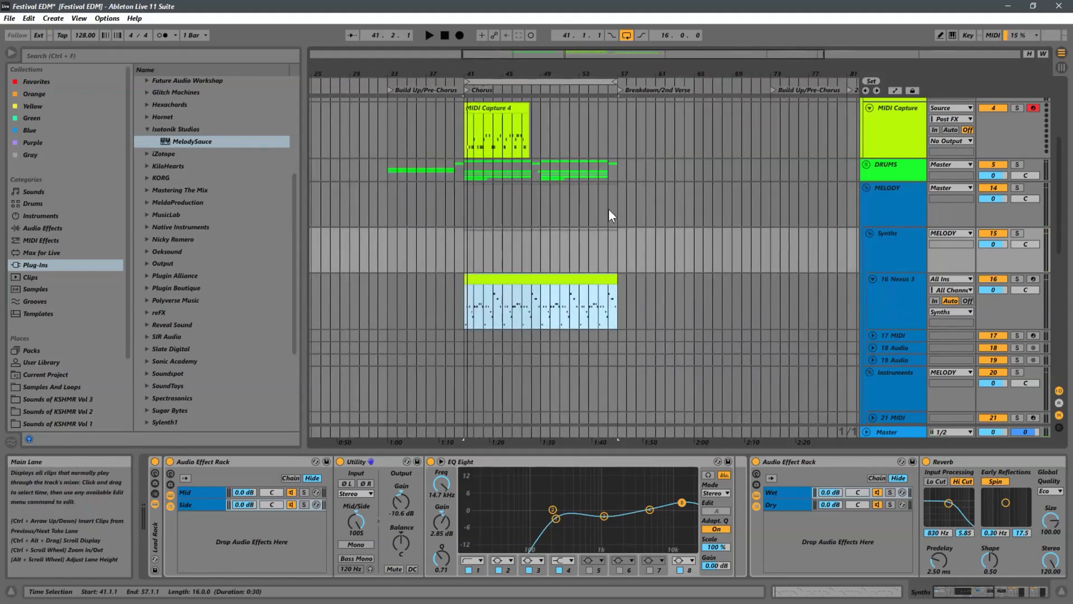
scroll(608, 210, "up", 3)
scroll(602, 208, "up", 3)
left_click(877, 164)
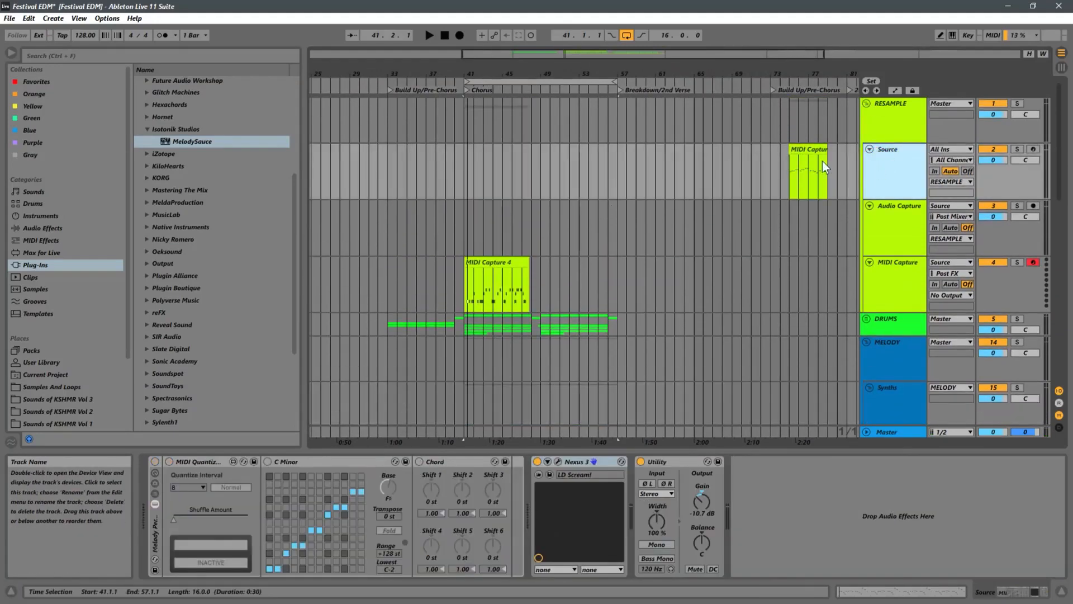
left_click(866, 103)
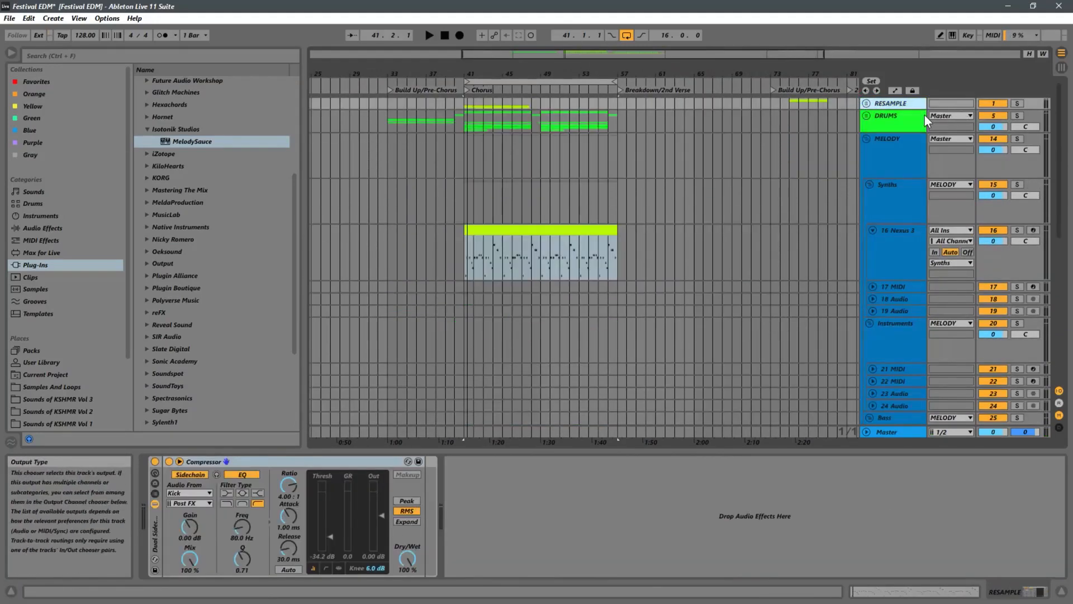
left_click(997, 103)
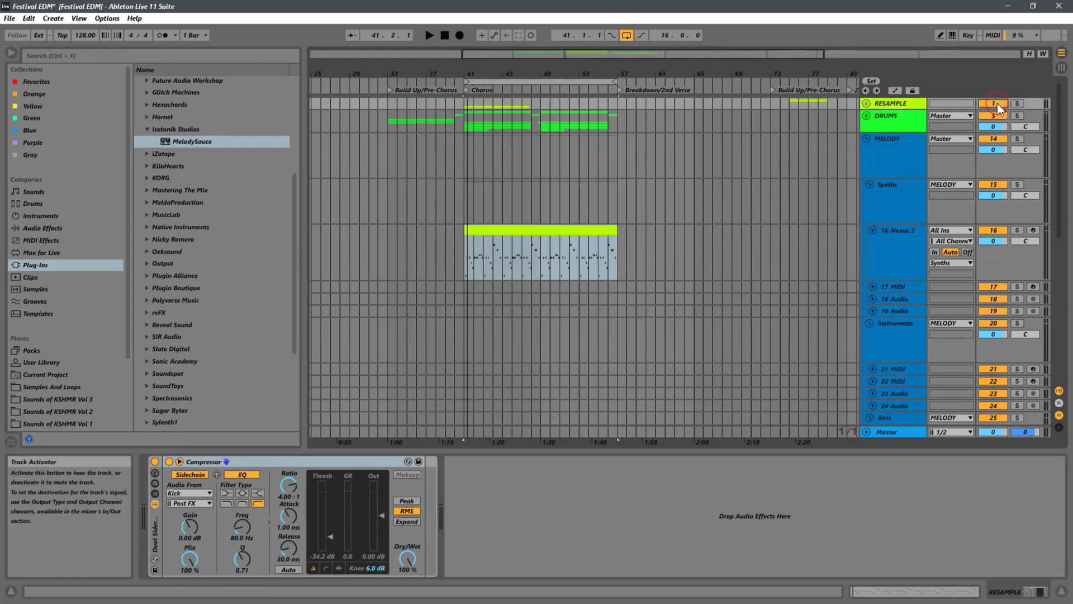
Assign the MELODY group's track color to its grouped tracks and clips.
right_click(886, 165)
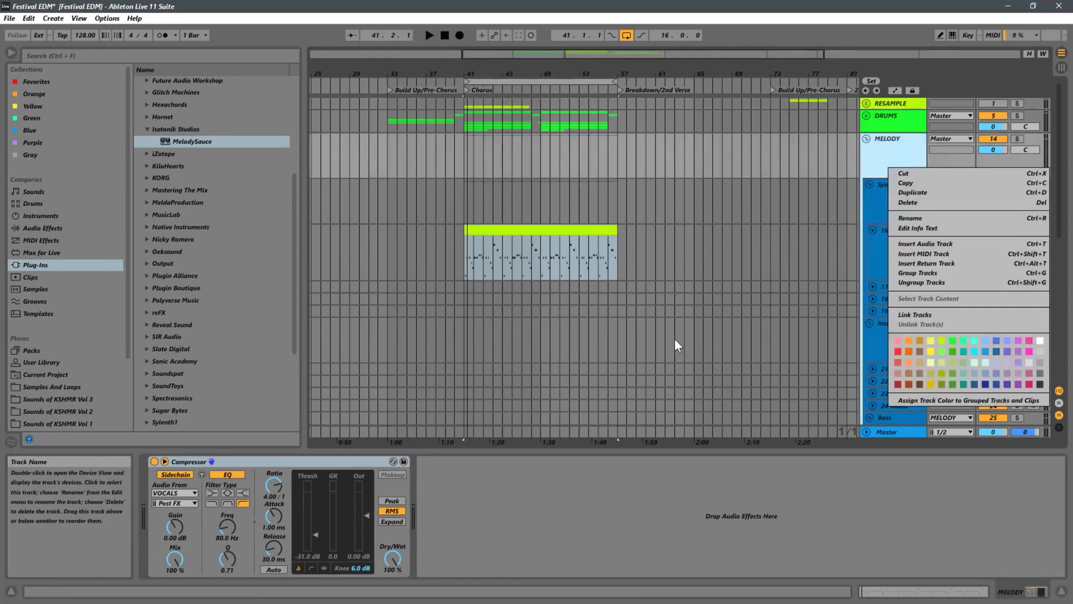
left_click(901, 397)
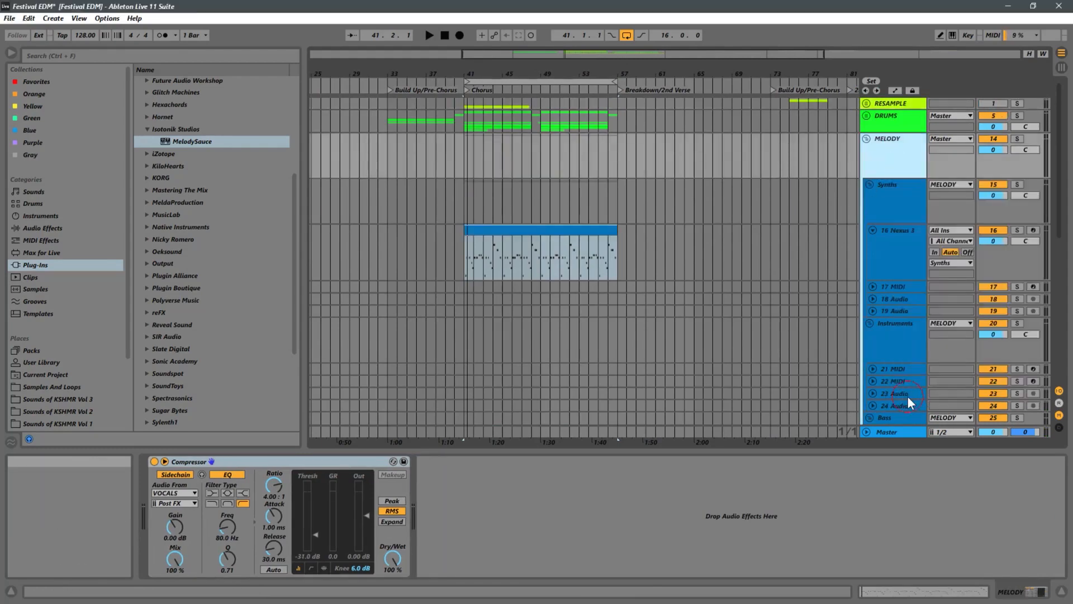
Duplicate the Nexus 3 track with its chorus clip inside the Synths group.
left_click(467, 264)
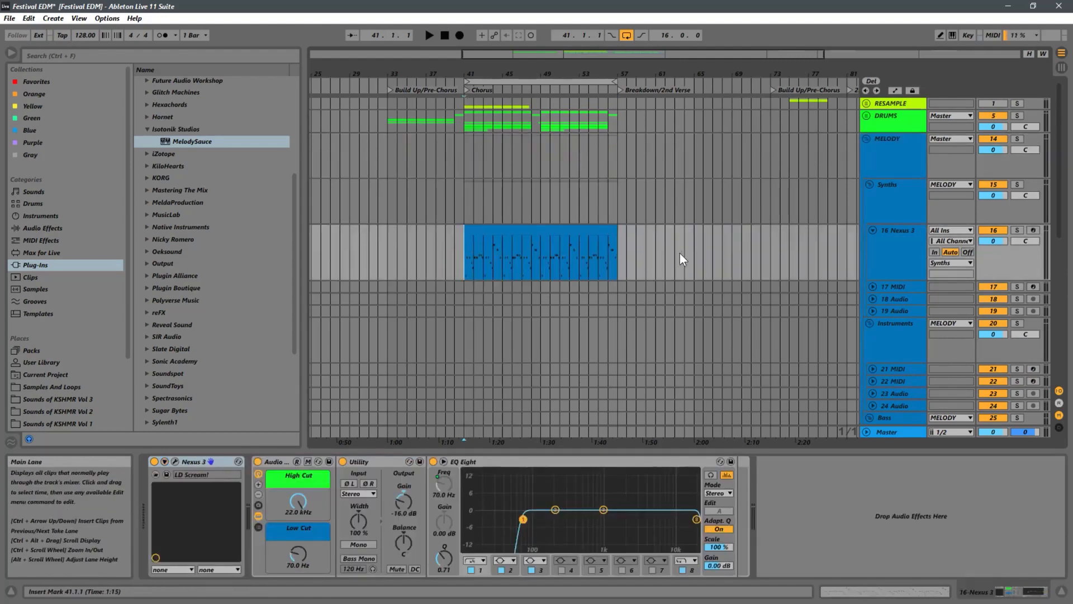
right_click(892, 248)
left_click(906, 272)
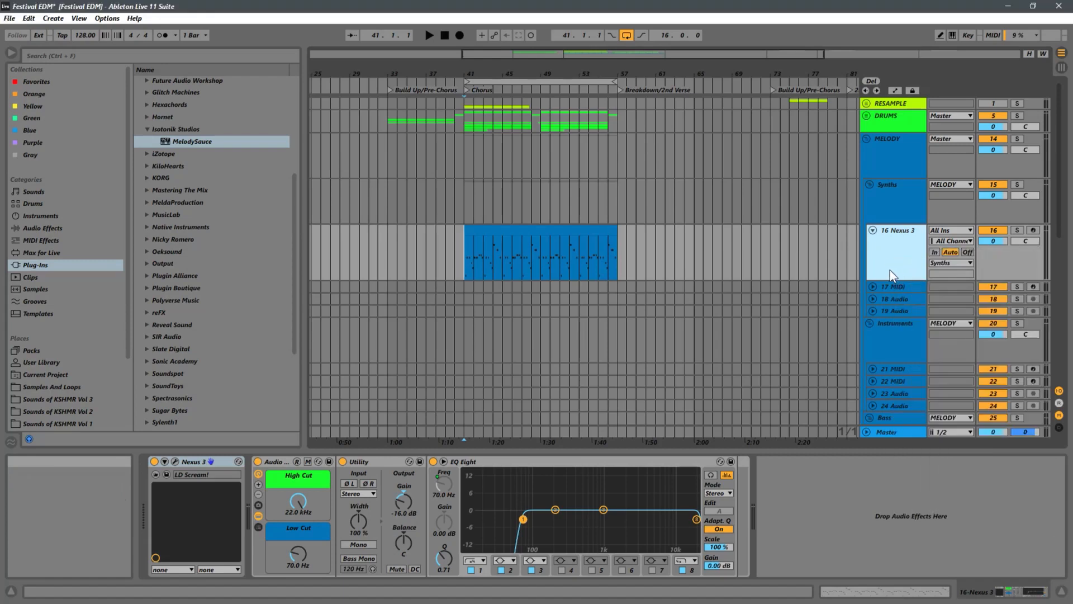
left_click(901, 343)
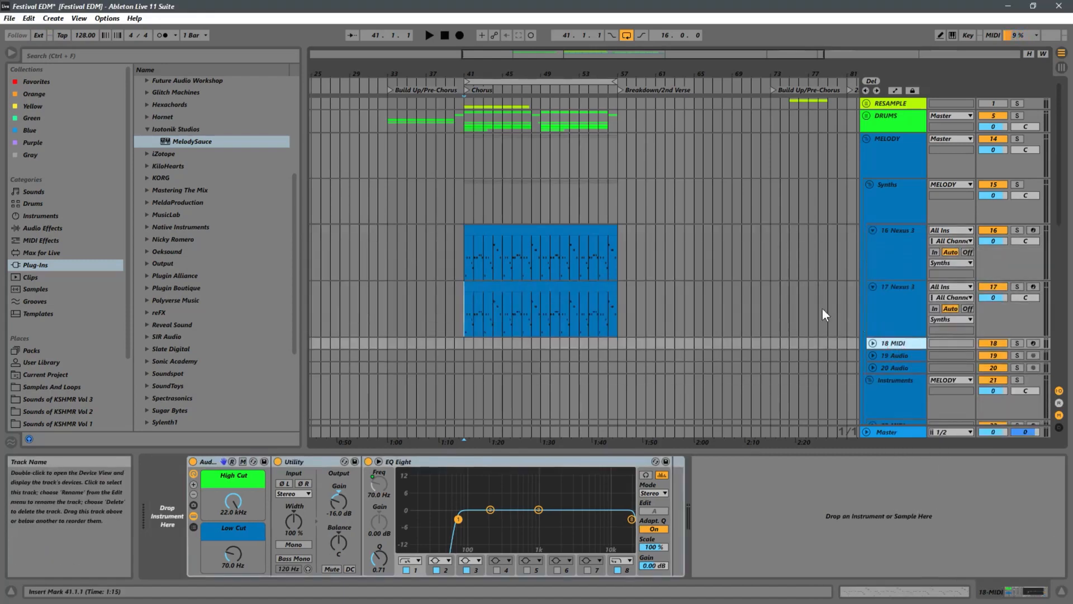
Open the duplicated Nexus 3 plugin, audition Space Brass and Red Light during playback, and load the Tijs EDM Lead 1 preset.
left_click(467, 306)
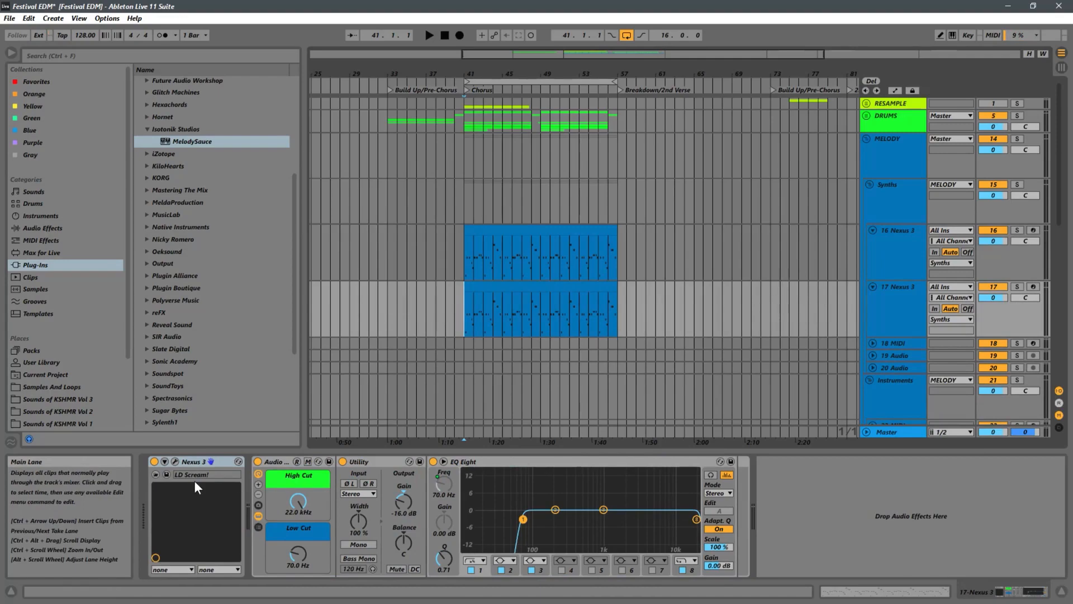
left_click(175, 462)
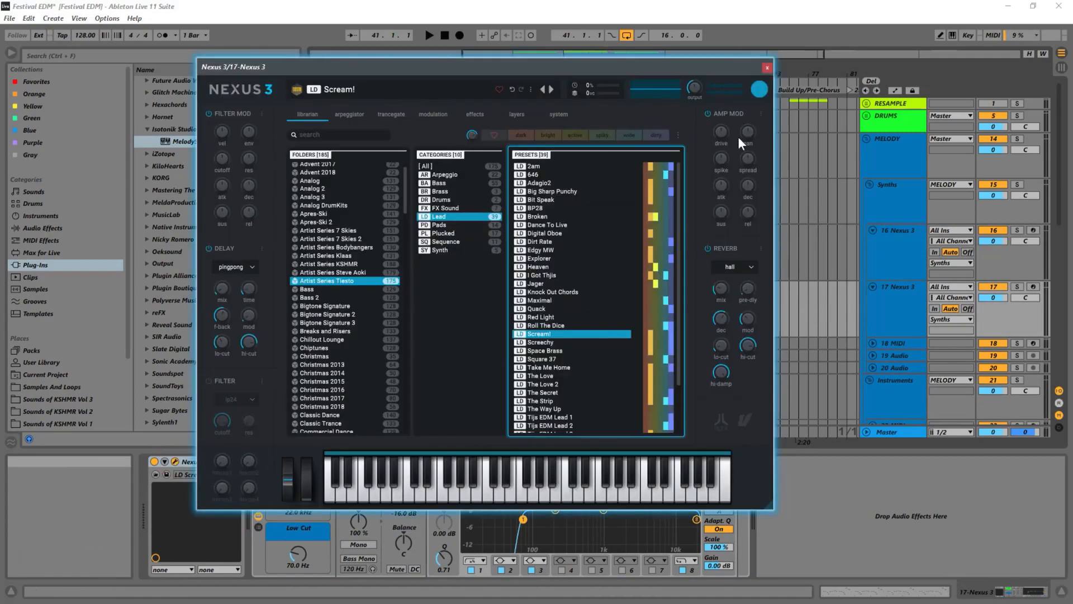
left_click_drag(598, 69, 935, 41)
left_click(884, 323)
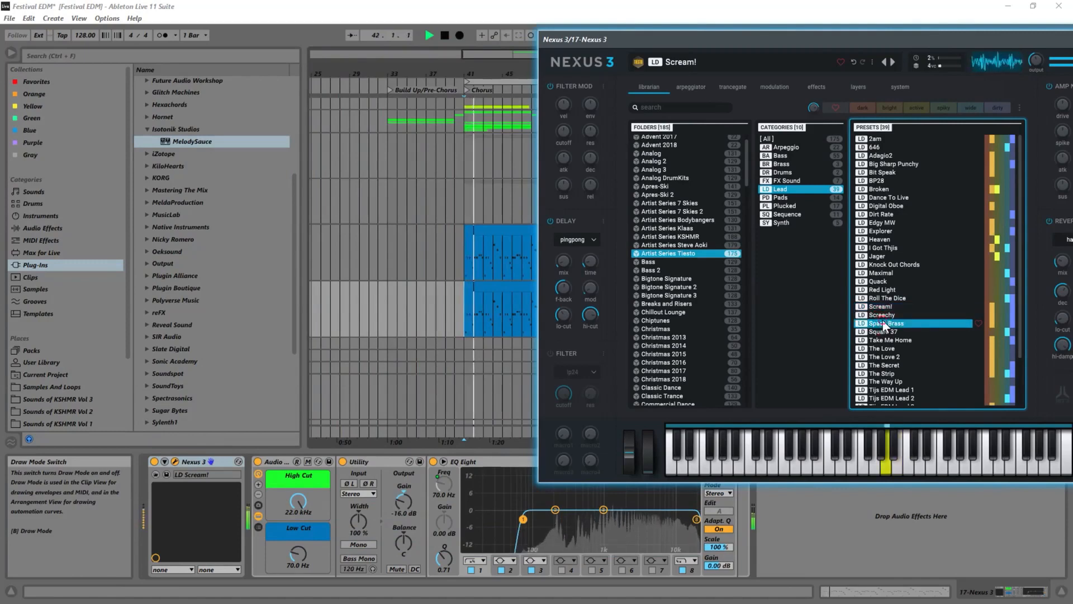
left_click(875, 289)
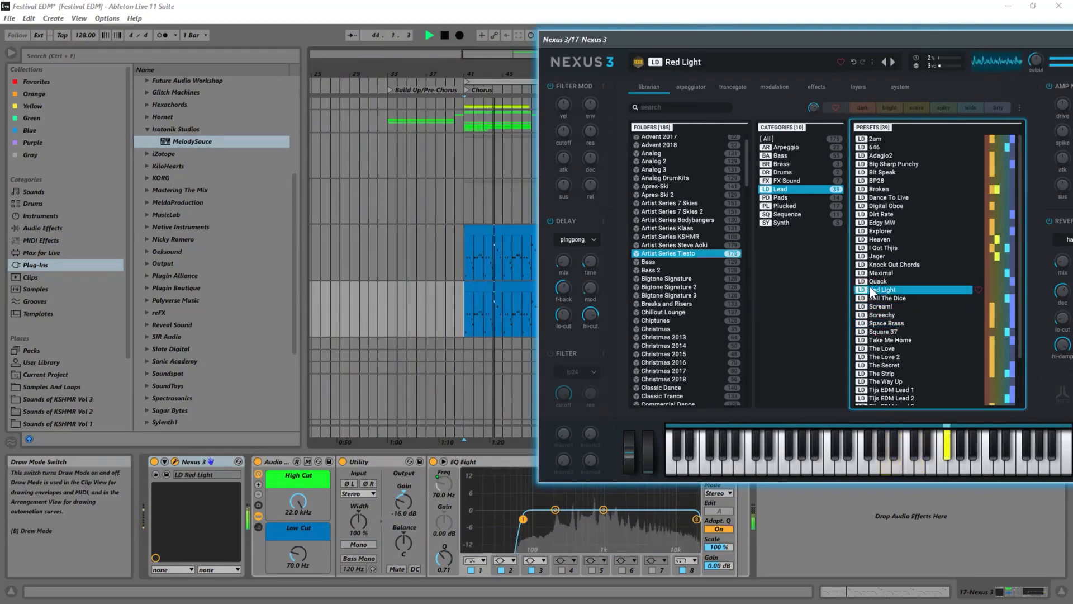
left_click(864, 389)
scroll(896, 311, "down", 2)
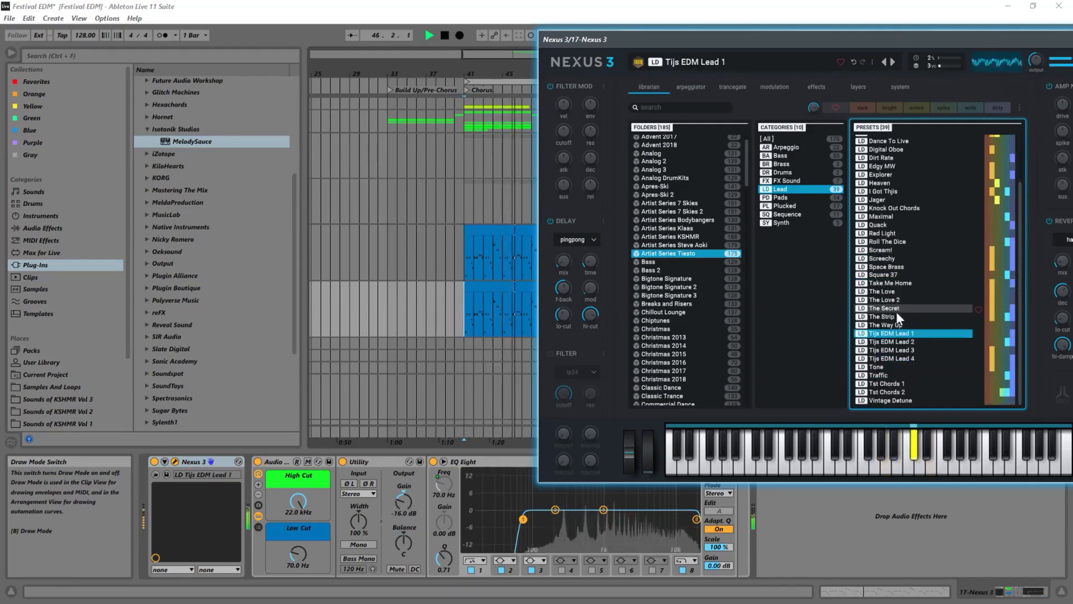
Compare the Tijs EDM Lead 2 and Lead 4 presets, settle on Tijs EDM Lead 1, and close the Nexus 3 plugin.
left_click(860, 343)
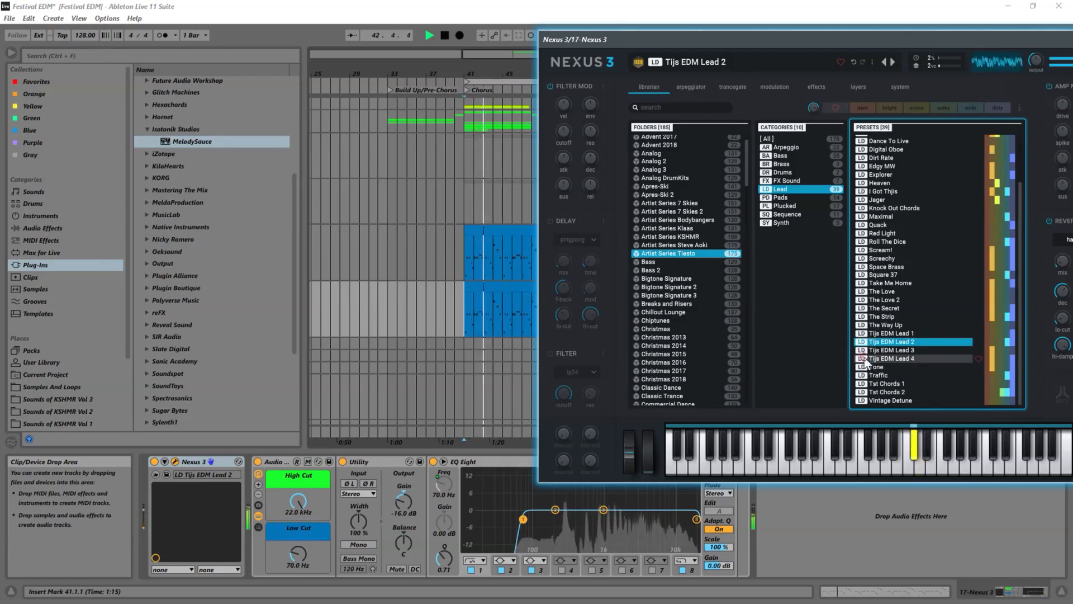
left_click(867, 359)
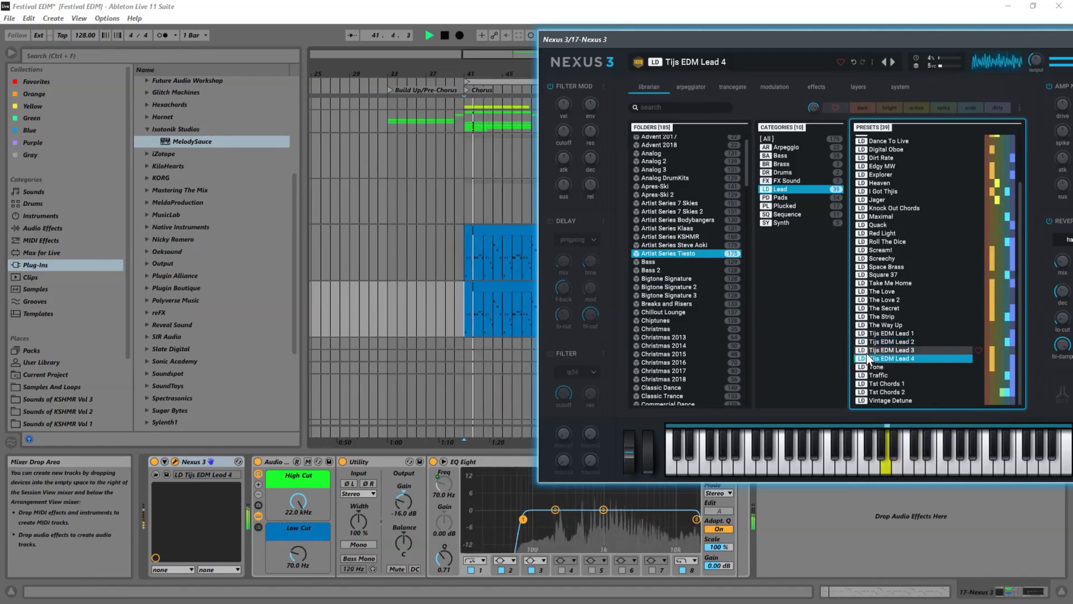
left_click(864, 334)
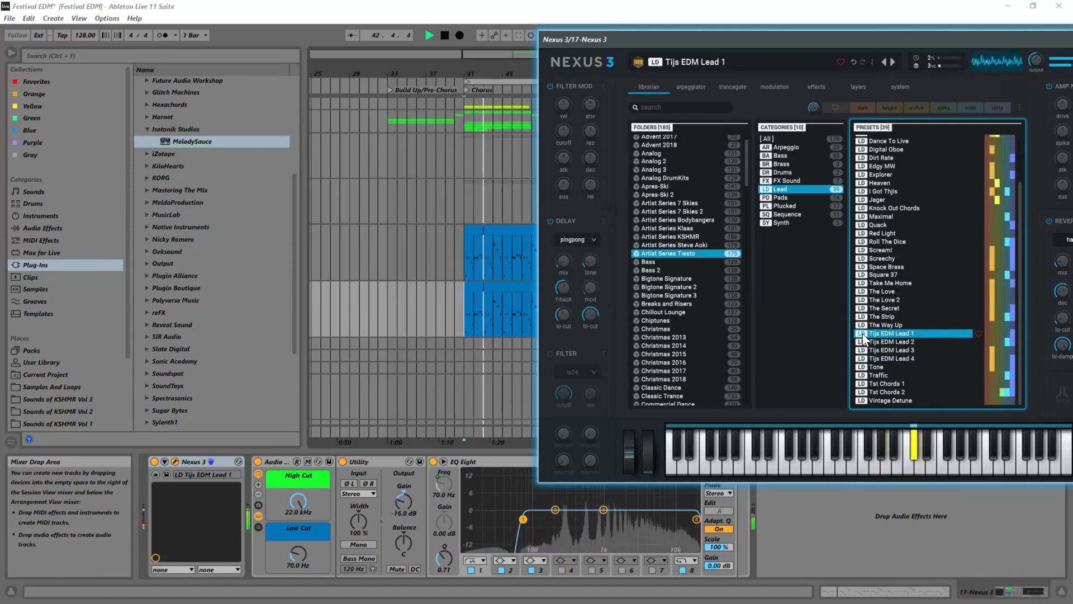
left_click(466, 317)
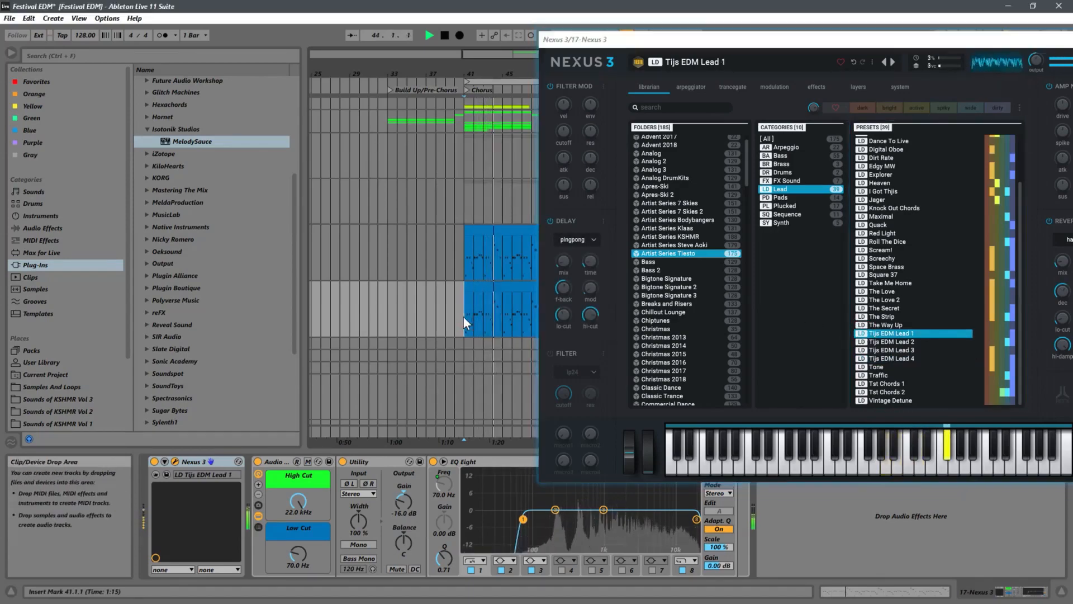
left_click_drag(980, 36, 685, 52)
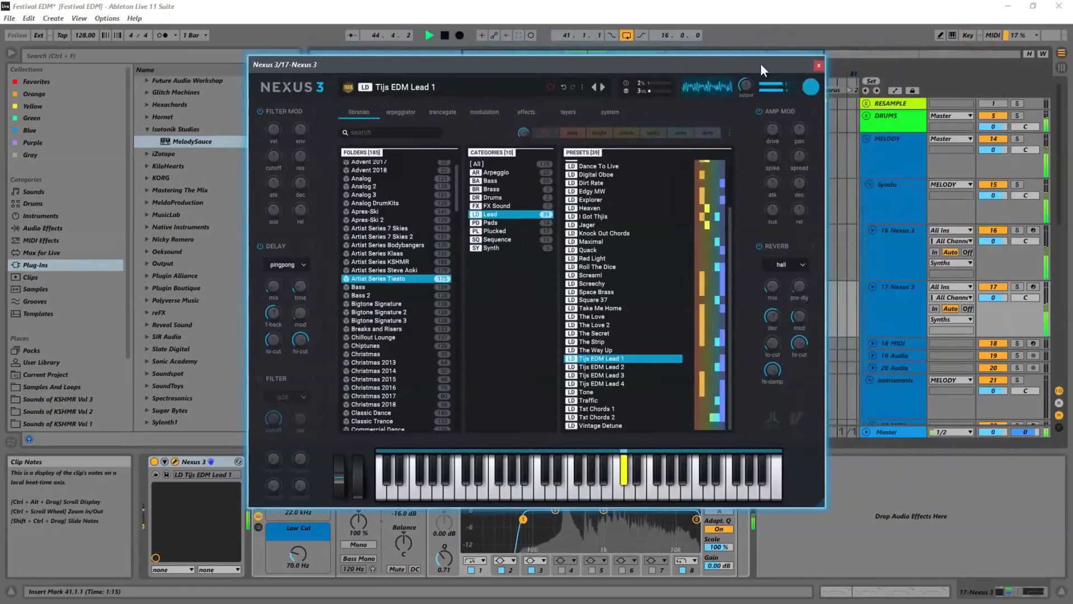
left_click(821, 59)
Compare the lead with the duplicated Nexus 3 track muted and soloed, and return to the start of the chorus.
left_click(994, 286)
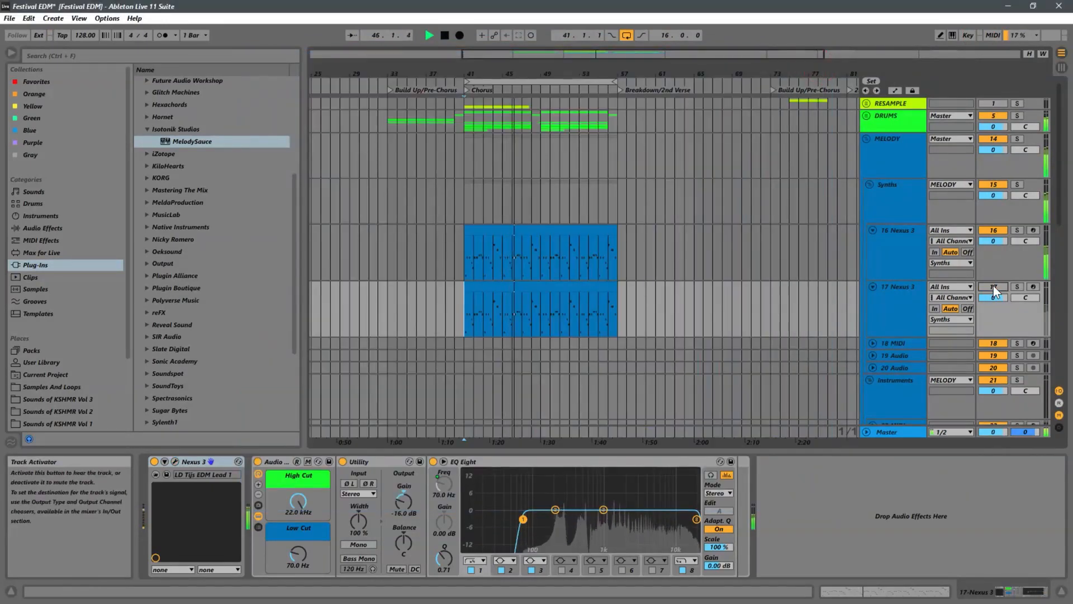
left_click(1017, 286)
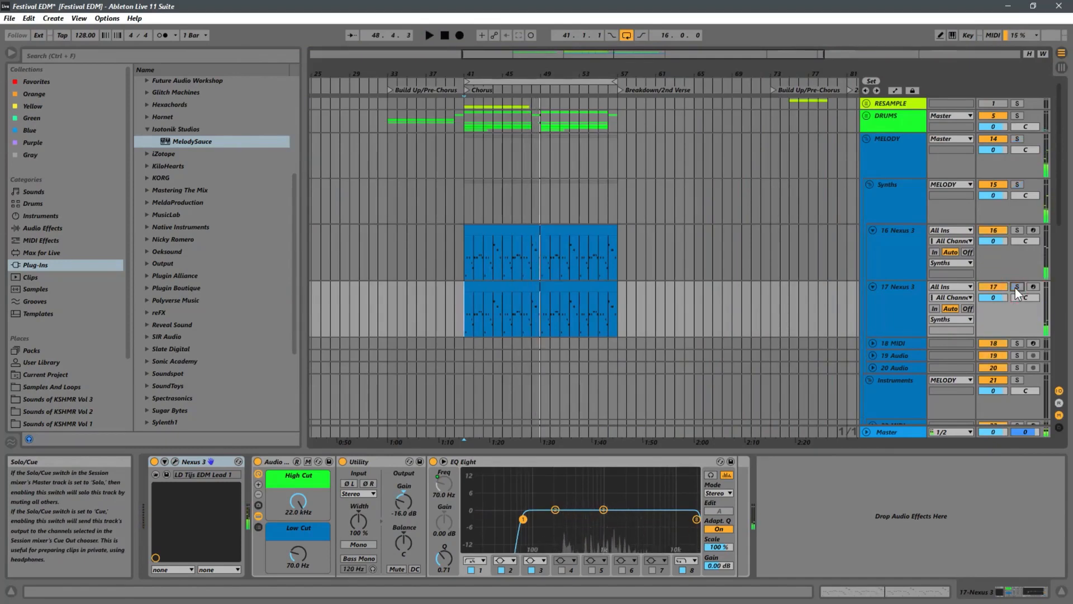
left_click(475, 310)
left_click(462, 310)
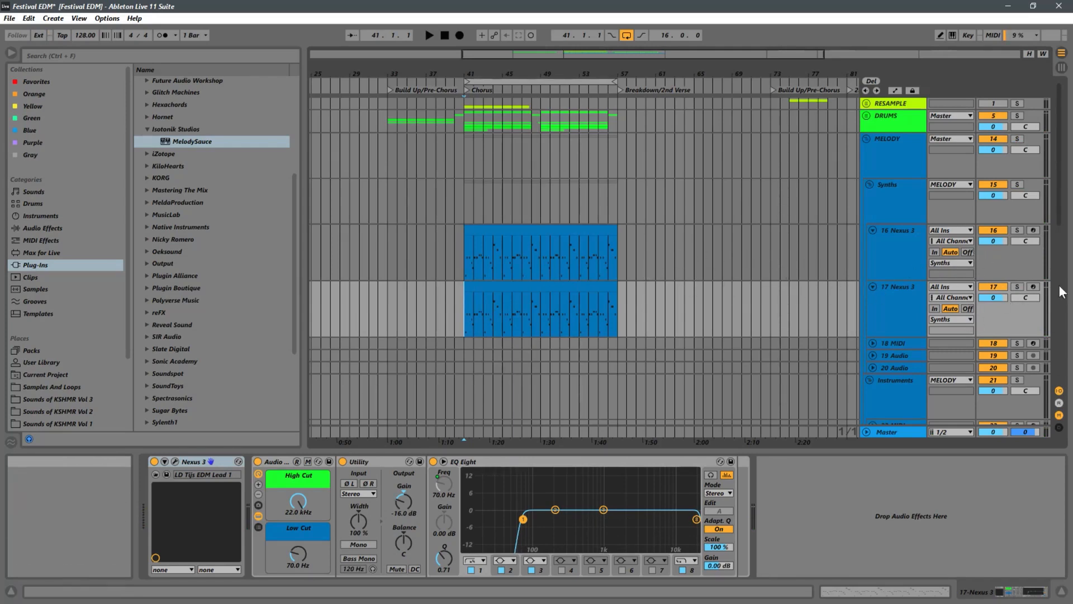
Lower the Utility gain on the duplicated Nexus 3 track while the chorus plays.
key("space")
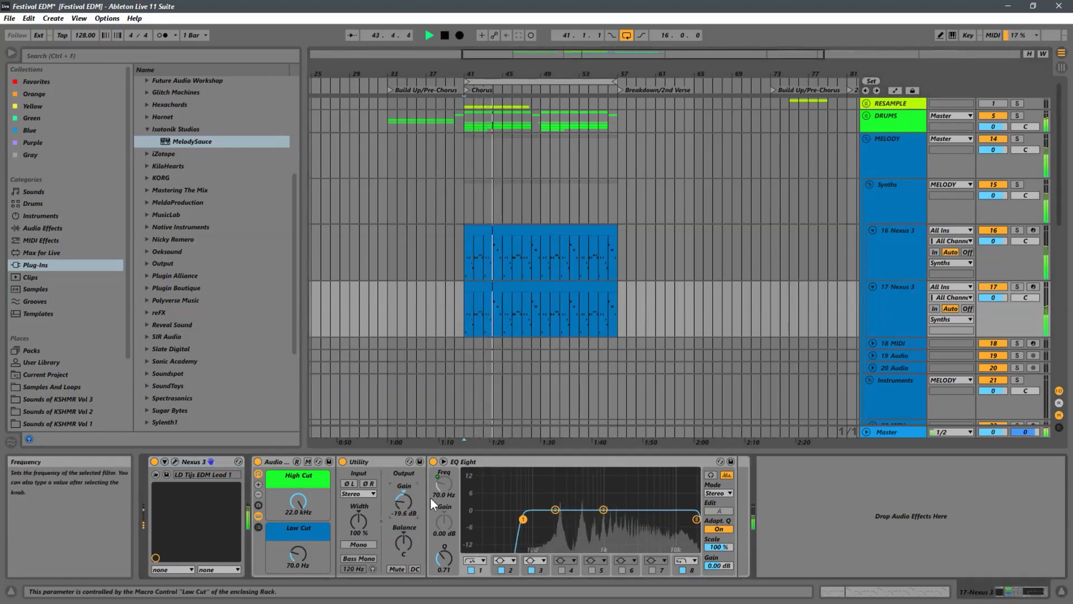
left_click_drag(398, 499, 398, 504)
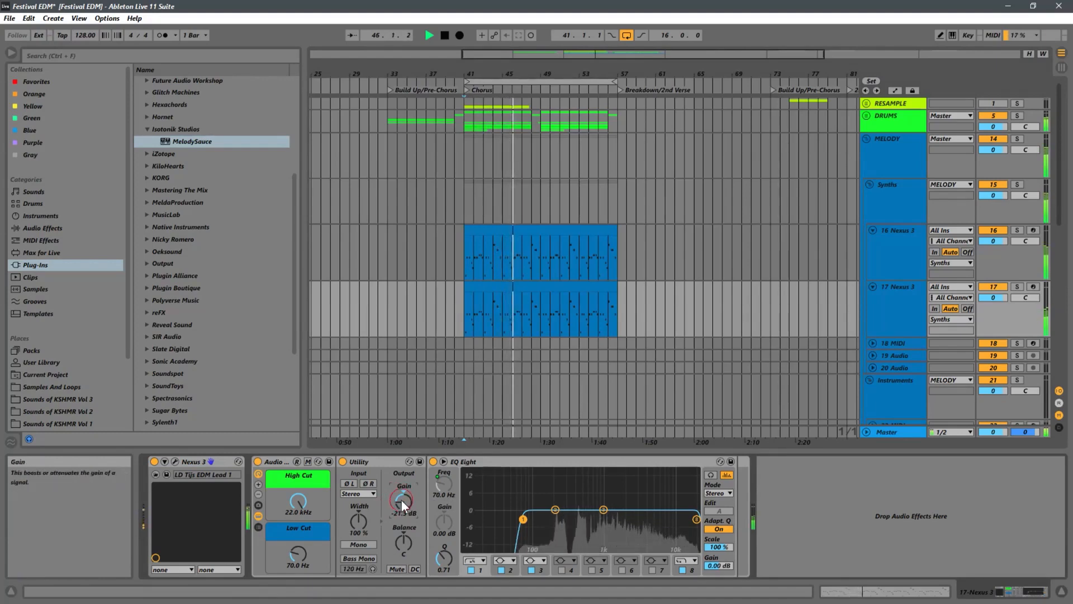
left_click_drag(401, 499, 401, 497)
Try all notes of the duplicated Nexus 3 clip one octave lower during playback.
double_click(487, 290)
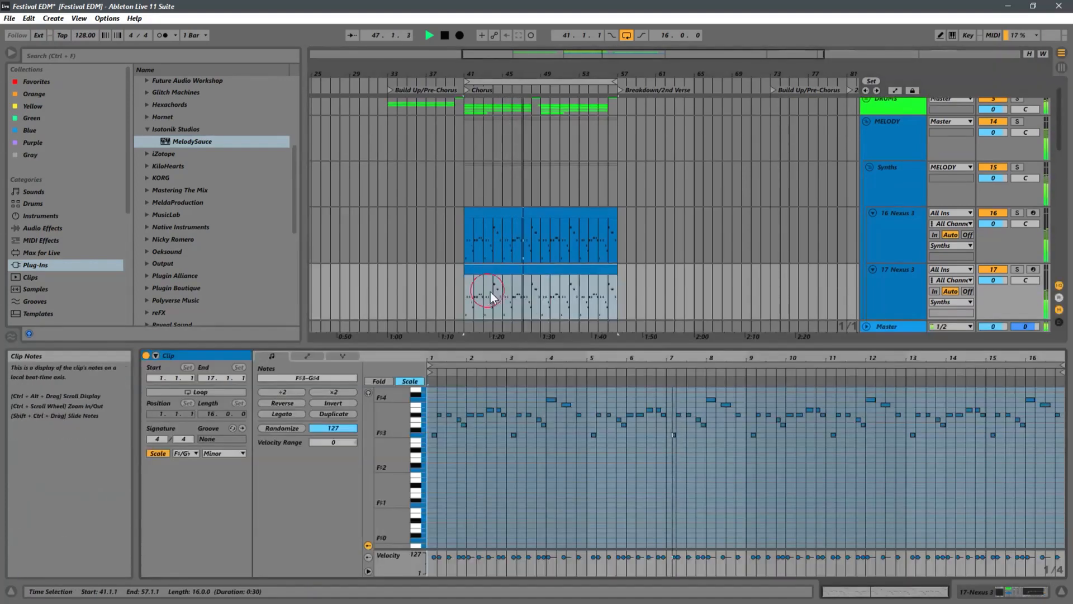
key("space")
key("ctrl+a")
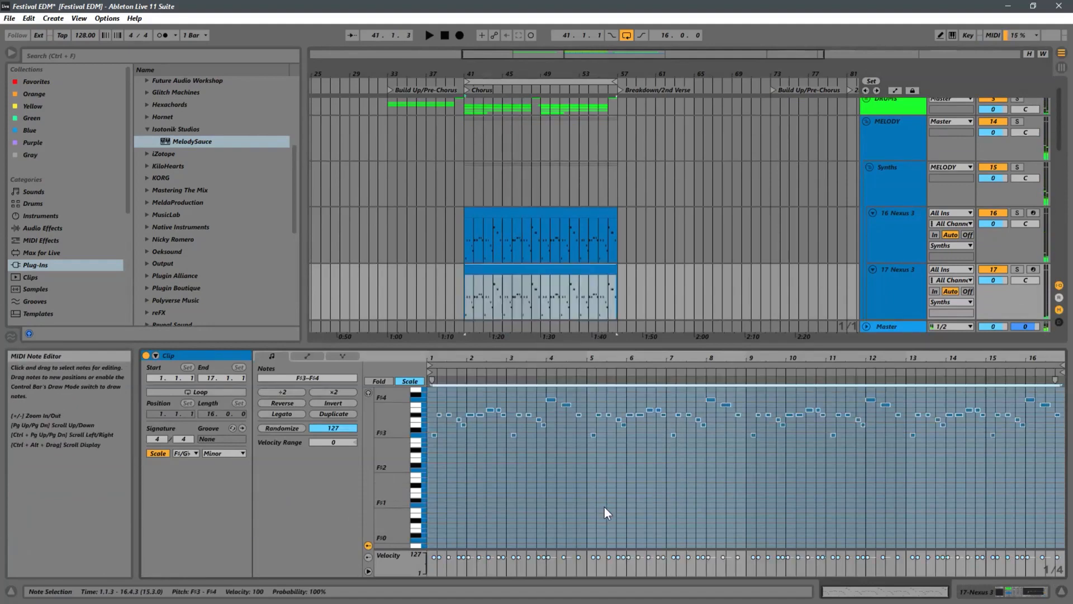
key("shift+Down")
key("space")
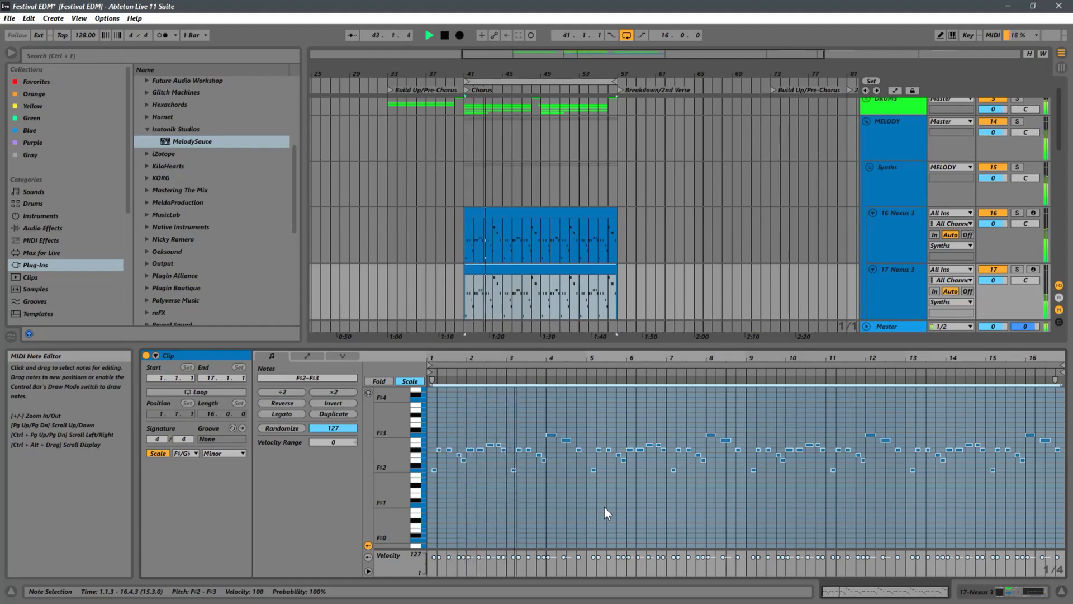
Try the duplicated clip's notes an octave above their original pitch, and return them to the original octave.
key("shift+Up")
key("shift+Up")
key("space")
key("space")
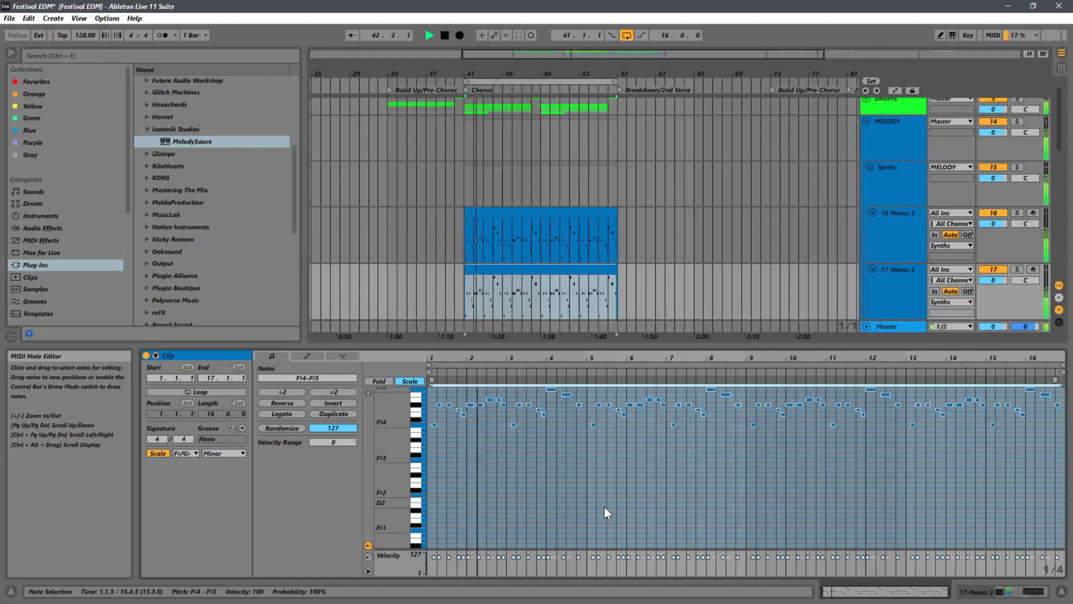
key("shift+Down")
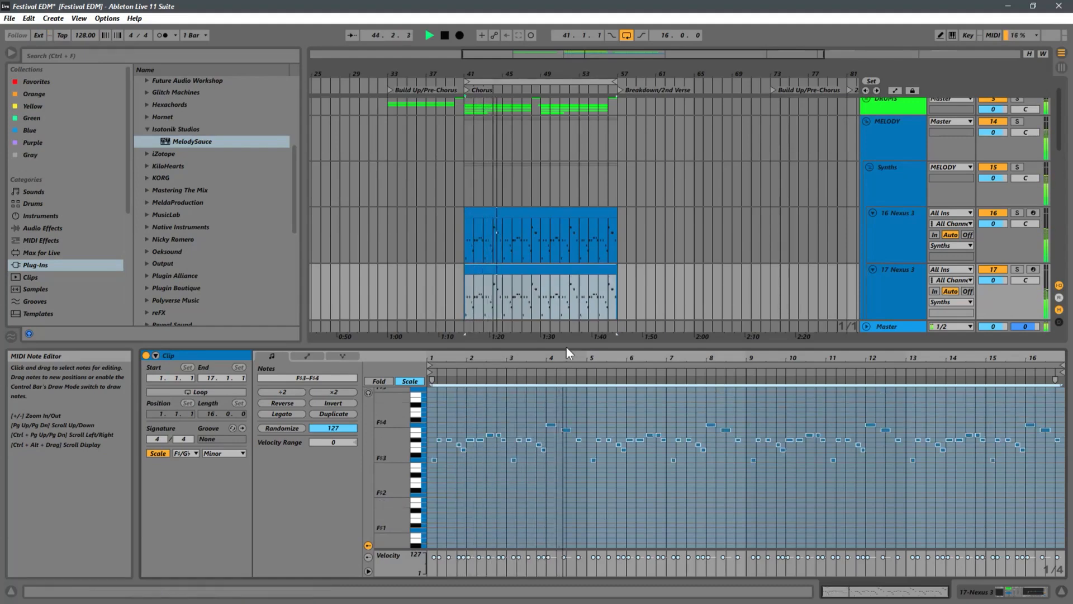
Listen to both Nexus 3 layers together from the start of the chorus and enlarge the arrangement view.
left_click(546, 286)
left_click(461, 295)
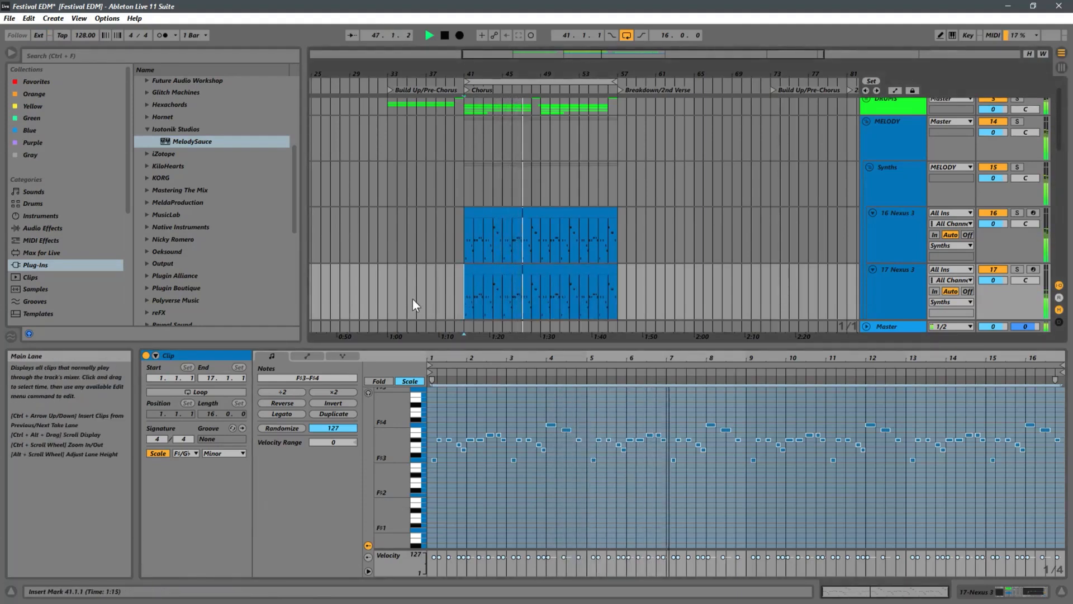
left_click(462, 295)
left_click(464, 295)
key("space")
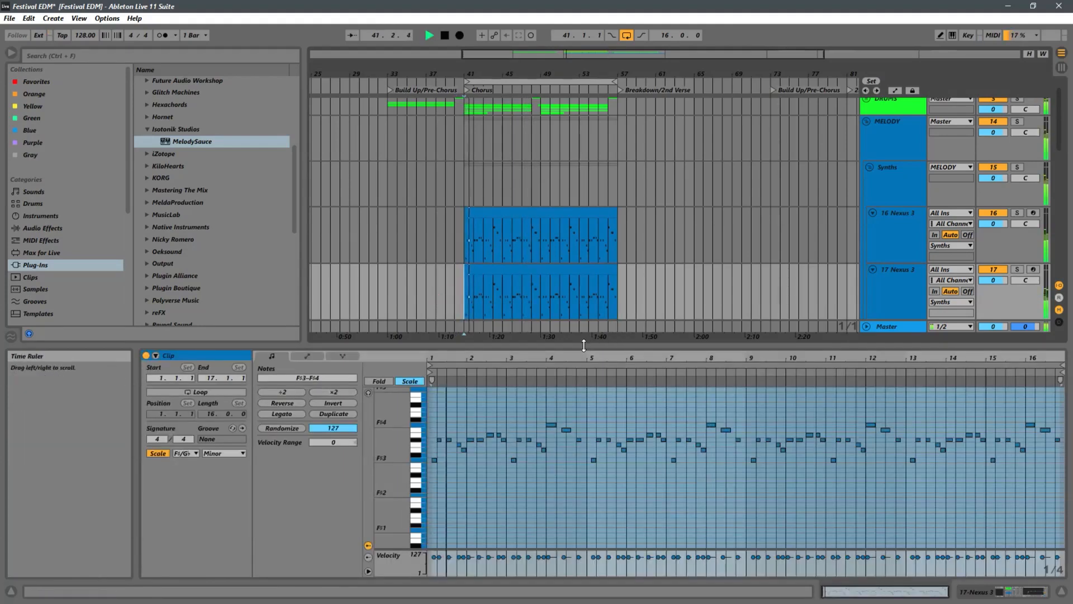
left_click_drag(571, 346, 571, 377)
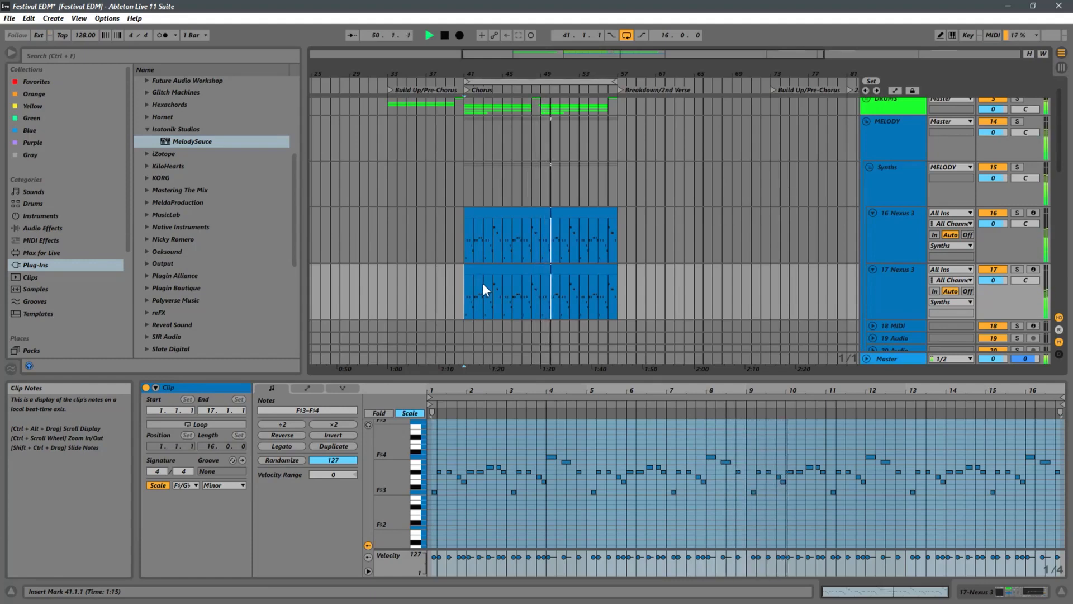
key("space")
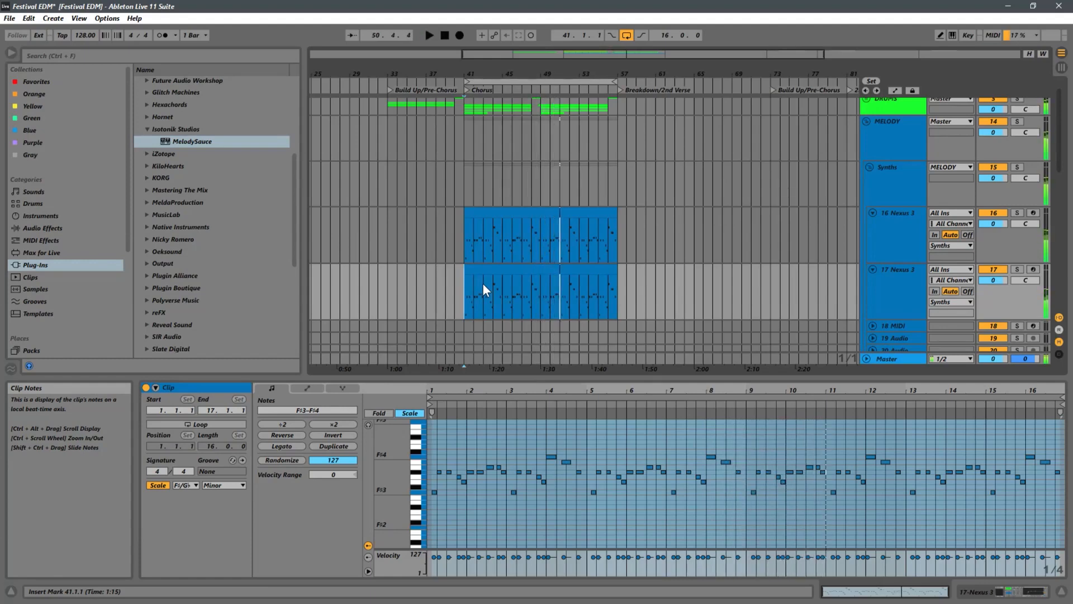
Split the duplicated Nexus 3 track's clip at bar 49 into two eight-bar clips.
left_click(522, 289)
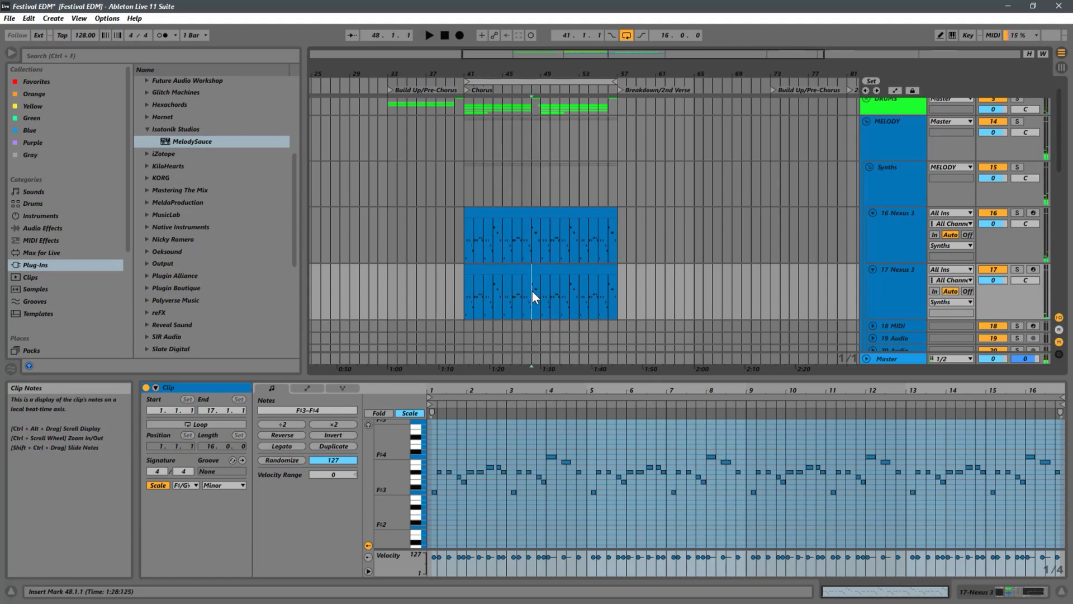
left_click_drag(532, 291, 617, 285)
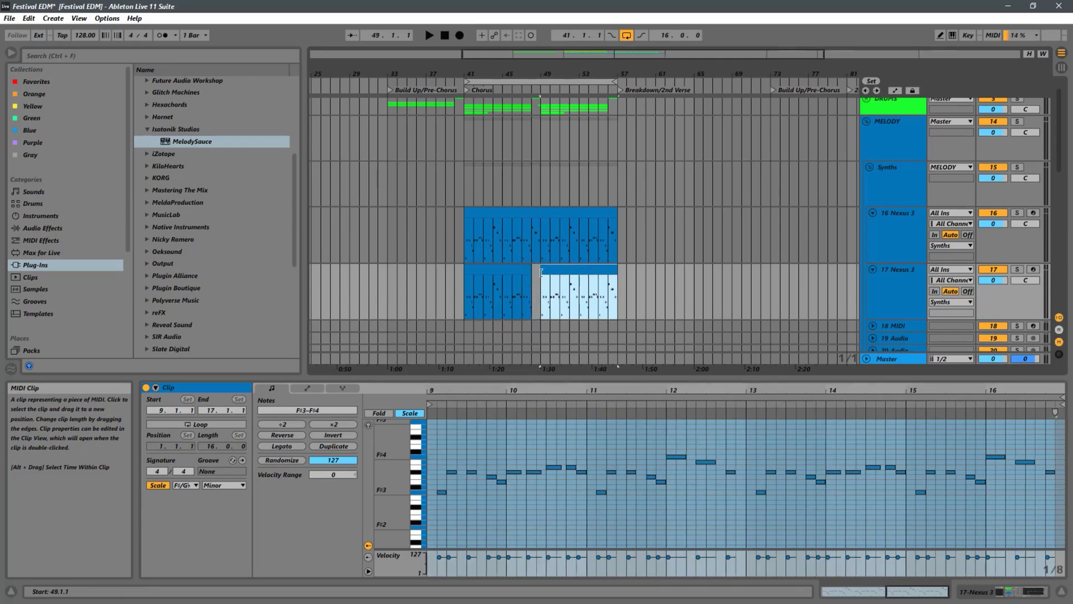
left_click_drag(533, 272, 540, 272)
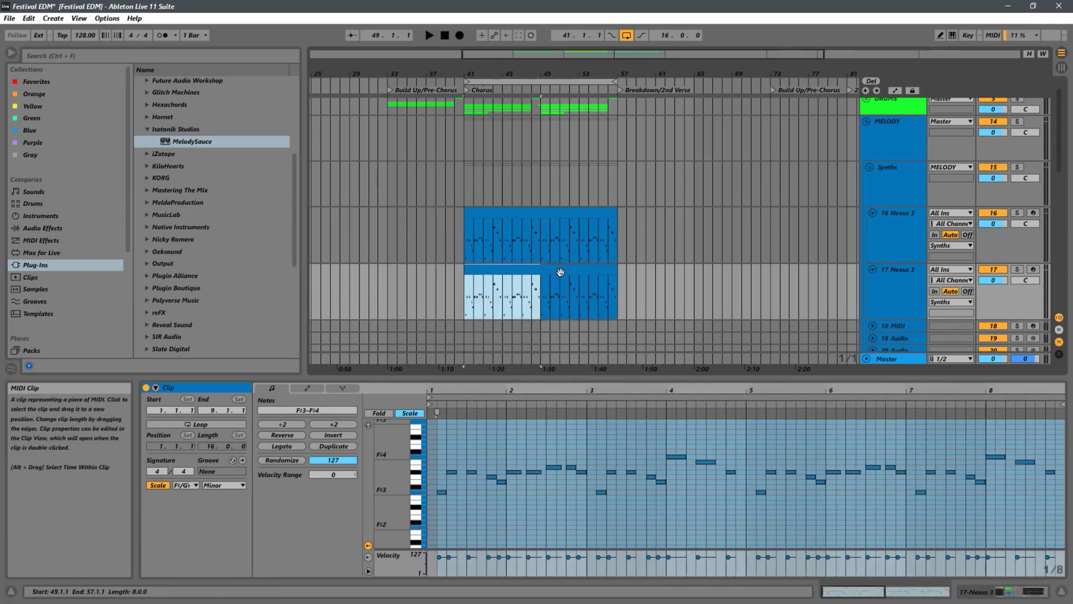
Transpose all notes in the second half's clip up one octave and play it from bar 49.
left_click(558, 279)
left_click(649, 526)
key("ctrl+a")
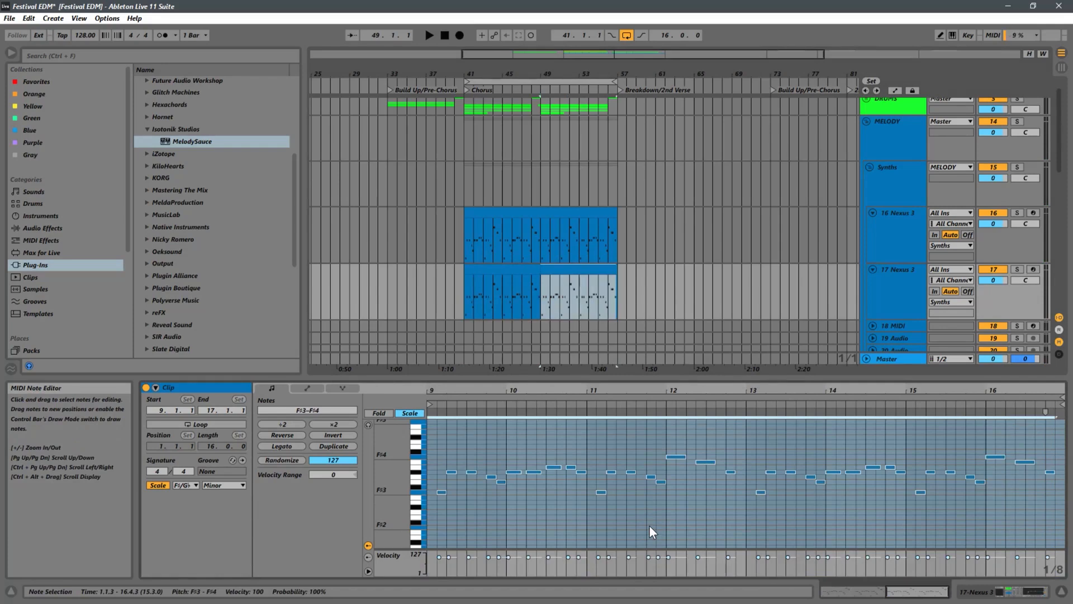
key("shift+Up")
key("space")
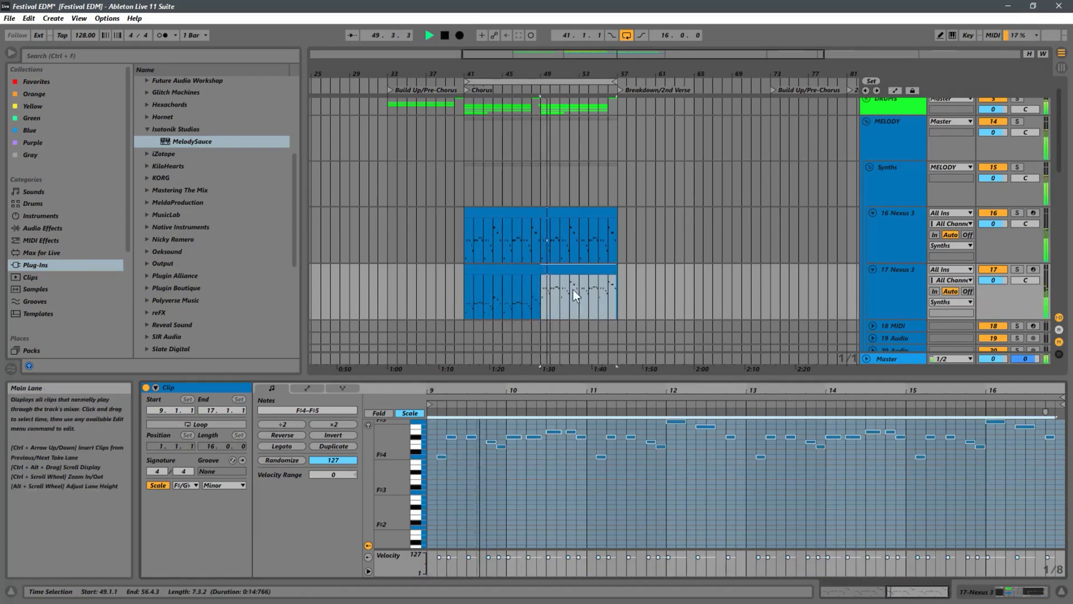
Listen to the full chorus from bar 41 with the two Nexus 3 layers in place.
left_click(464, 291)
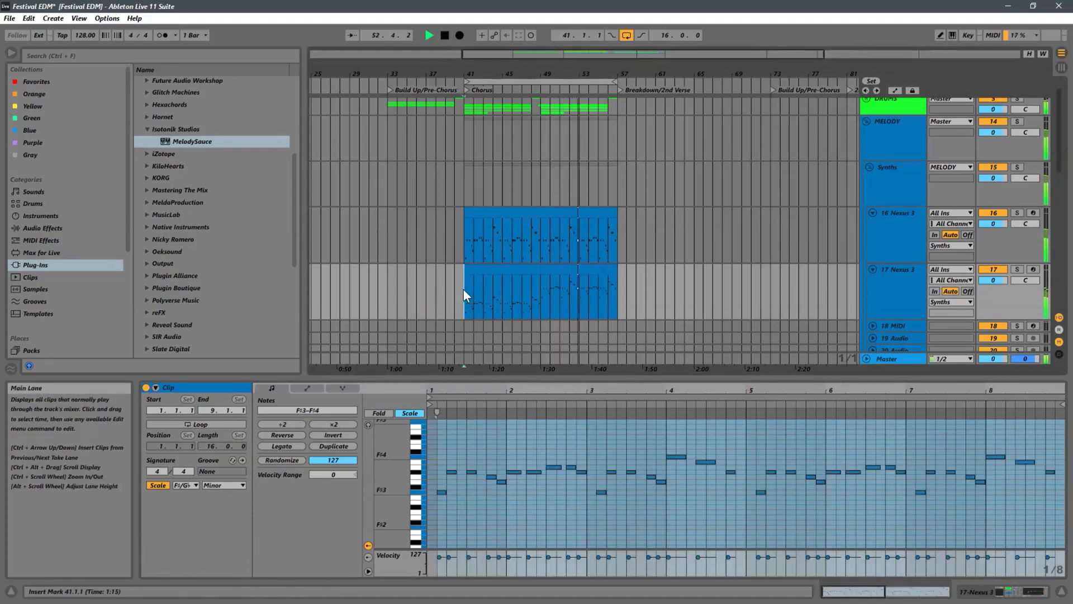
key("space")
key("space")
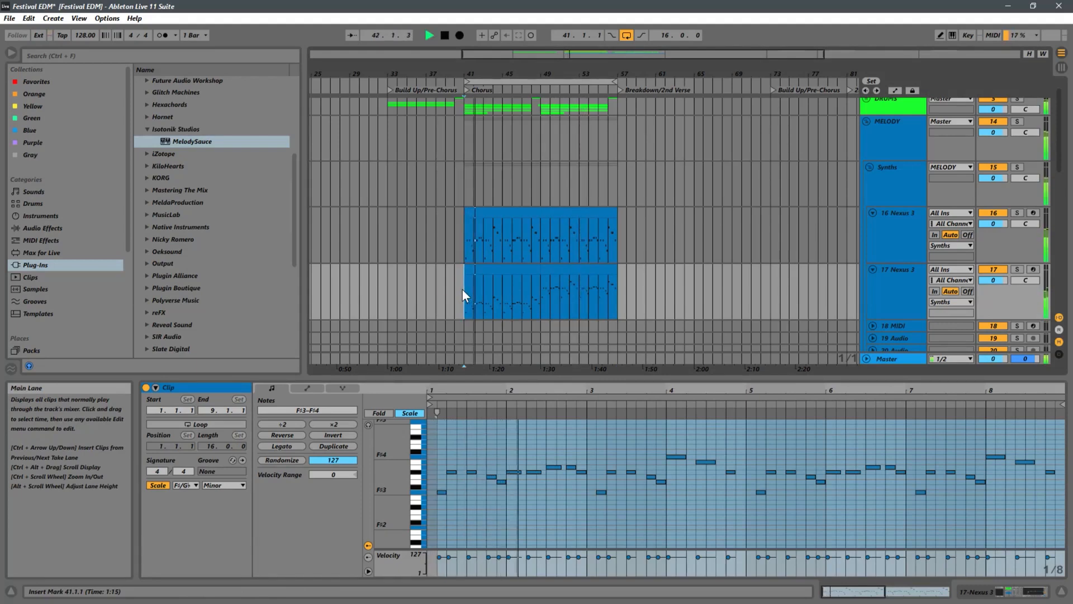
left_click(509, 212)
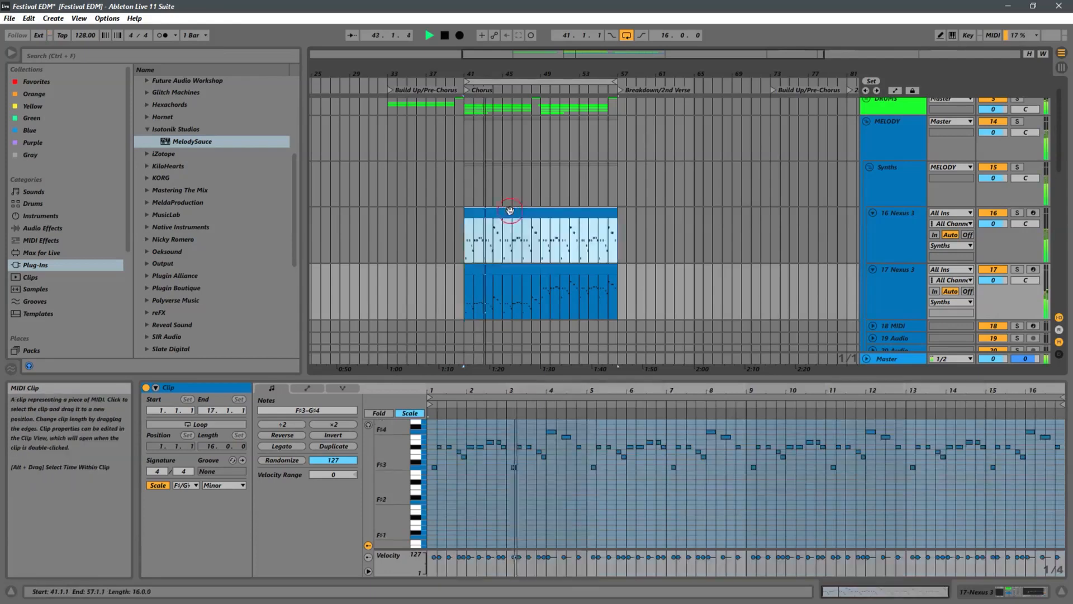
scroll(519, 234, "down", 3)
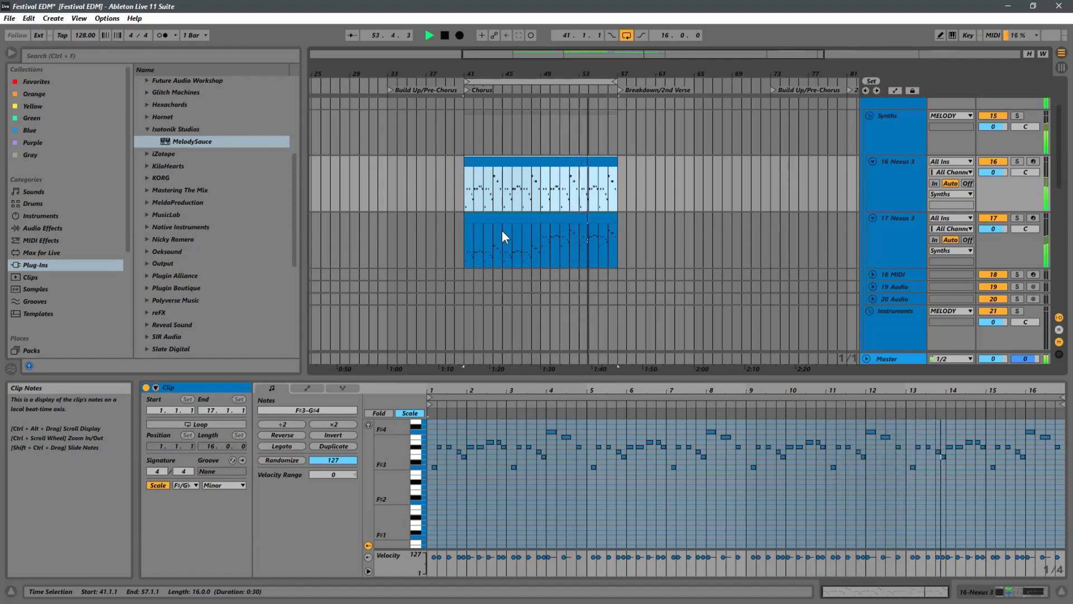
left_click(462, 196)
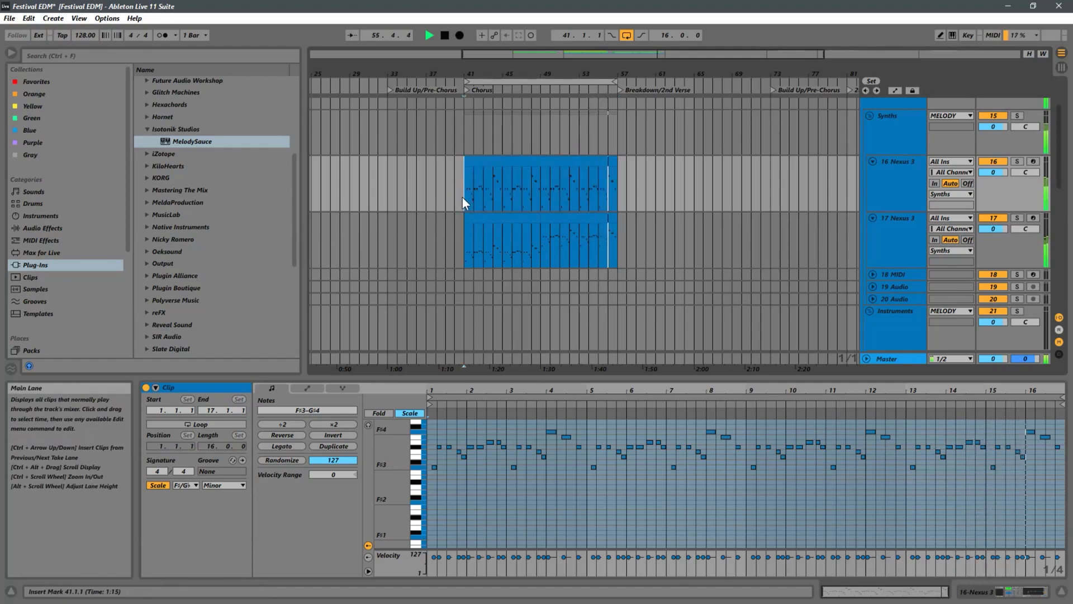
key("space")
Place the insert marker at bar 48 in the duplicated Nexus 3 track's clip.
left_click(531, 202)
scroll(599, 201, "down", 2)
left_click(529, 214)
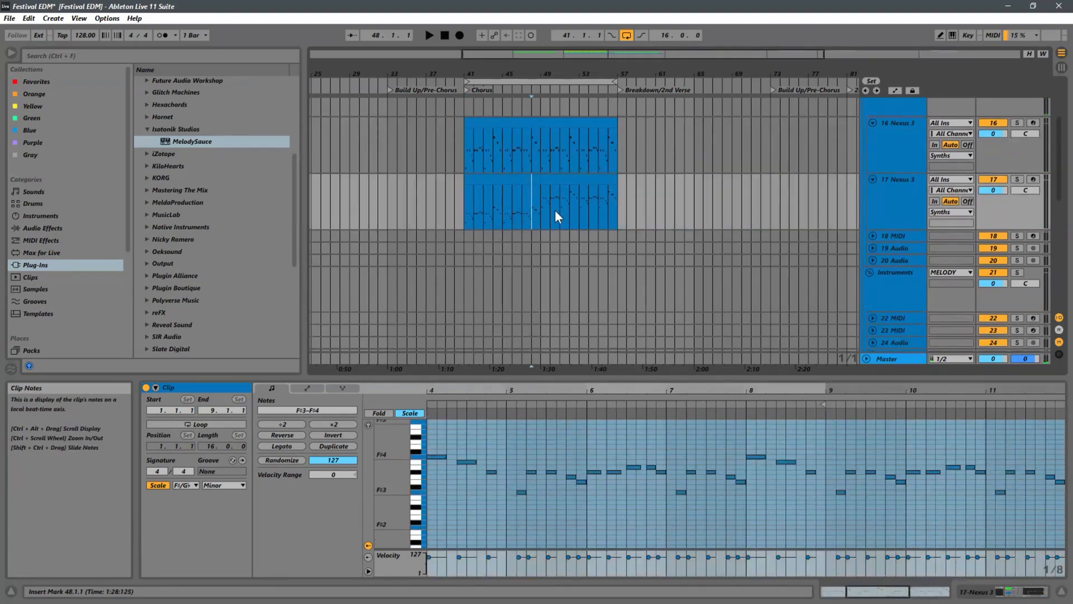